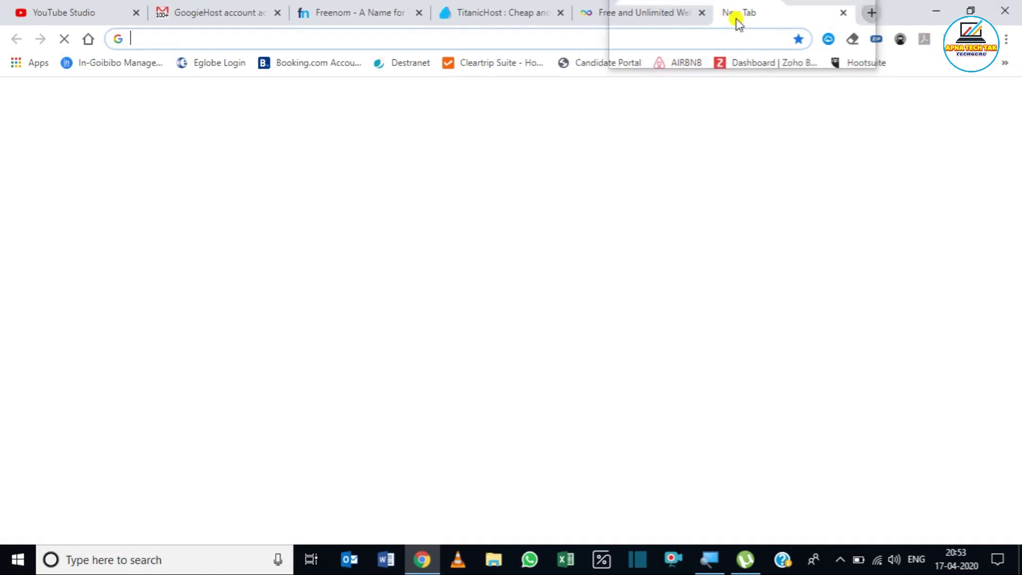
Load google.com in the new tab and view the smash-template-opl website template's index.html page
text(google.com)
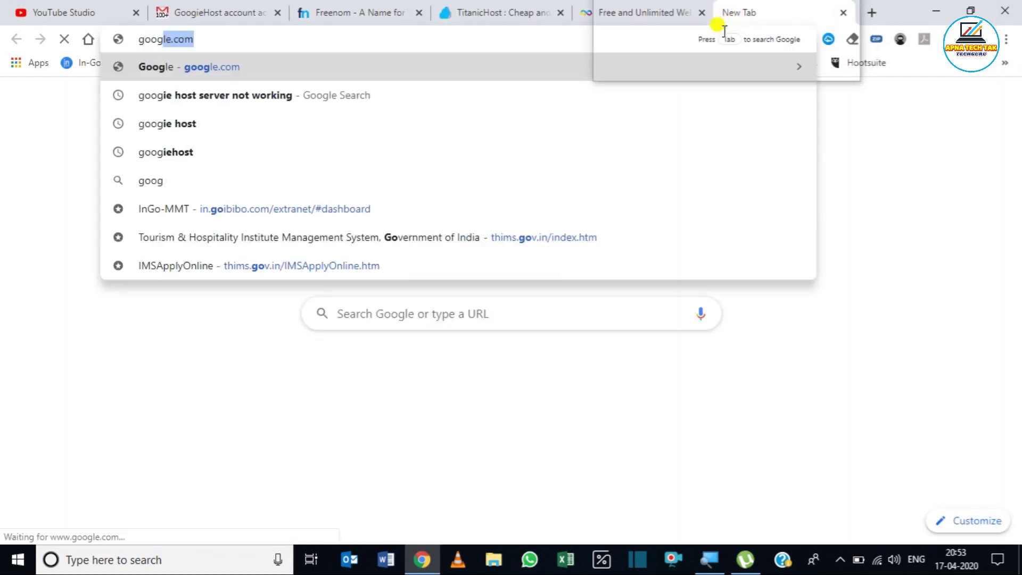
key(Return)
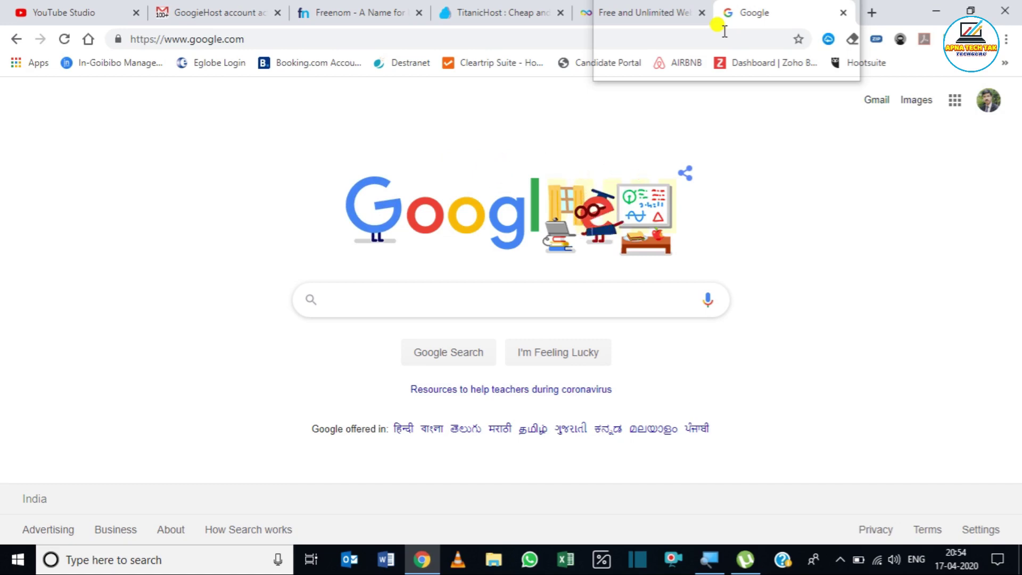
mouse_move(718, 26)
mouse_down()
mouse_move(837, 5)
mouse_move(940, 10)
mouse_move(772, 33)
mouse_move(536, 148)
mouse_move(296, 24)
mouse_move(310, 104)
mouse_move(293, 180)
mouse_move(377, 118)
mouse_move(405, 179)
mouse_up()
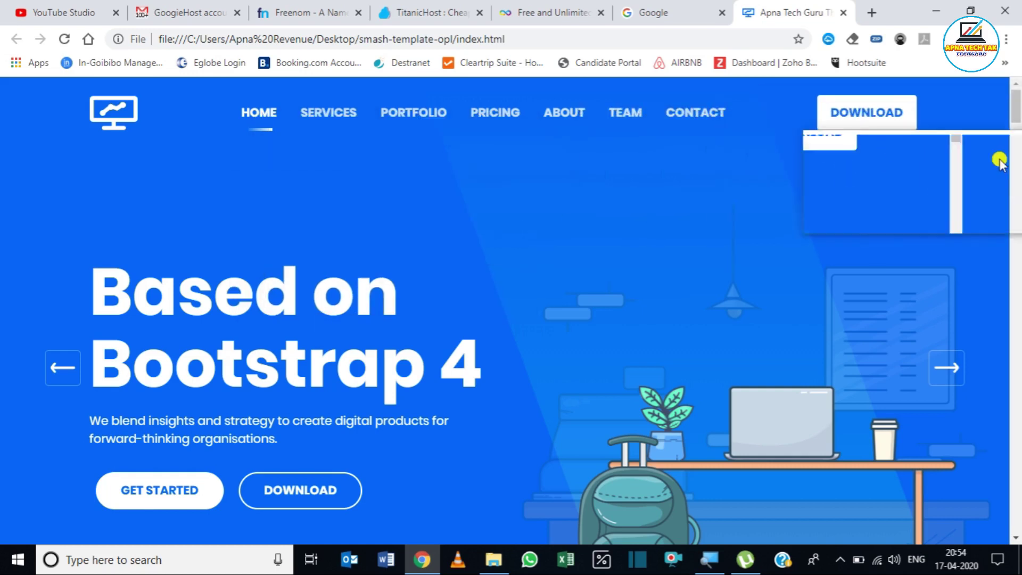
mouse_move(1017, 111)
mouse_down()
mouse_move(1017, 366)
mouse_move(1013, 101)
mouse_up()
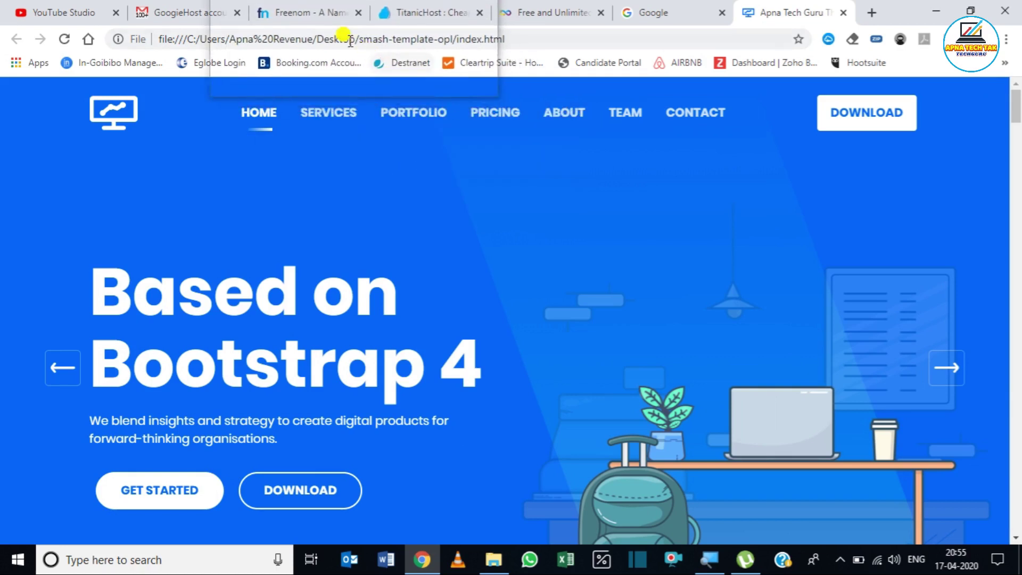
Switch to the Freenom site and check the availability of the domain apnatechguru.tk
click(311, 12)
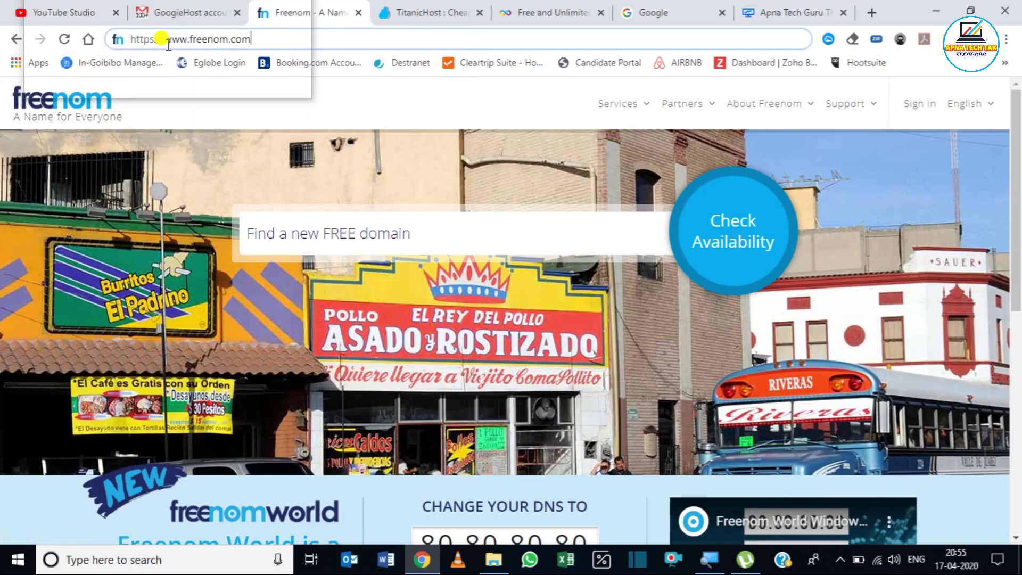
key(super+plus)
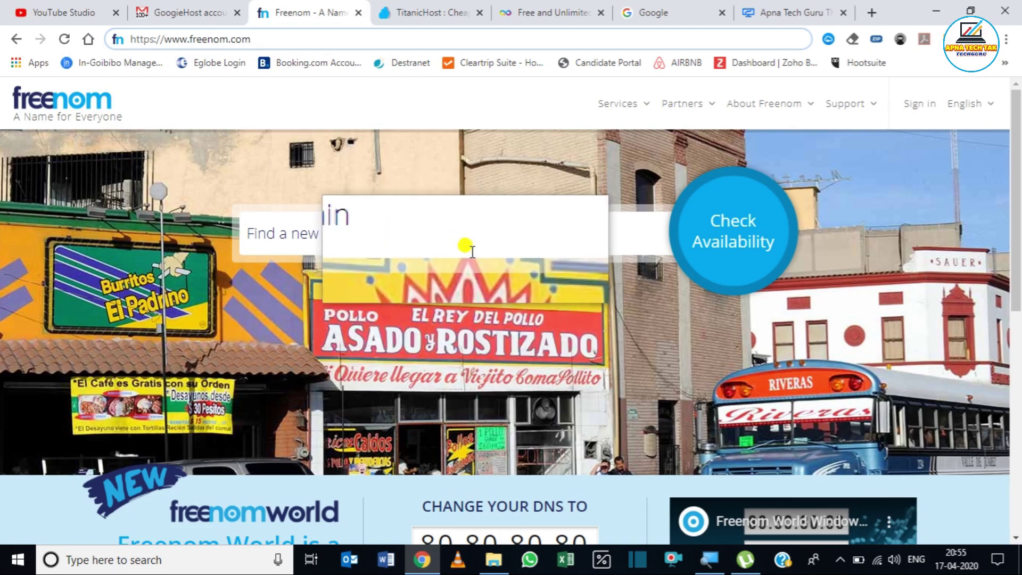
key(super+minus)
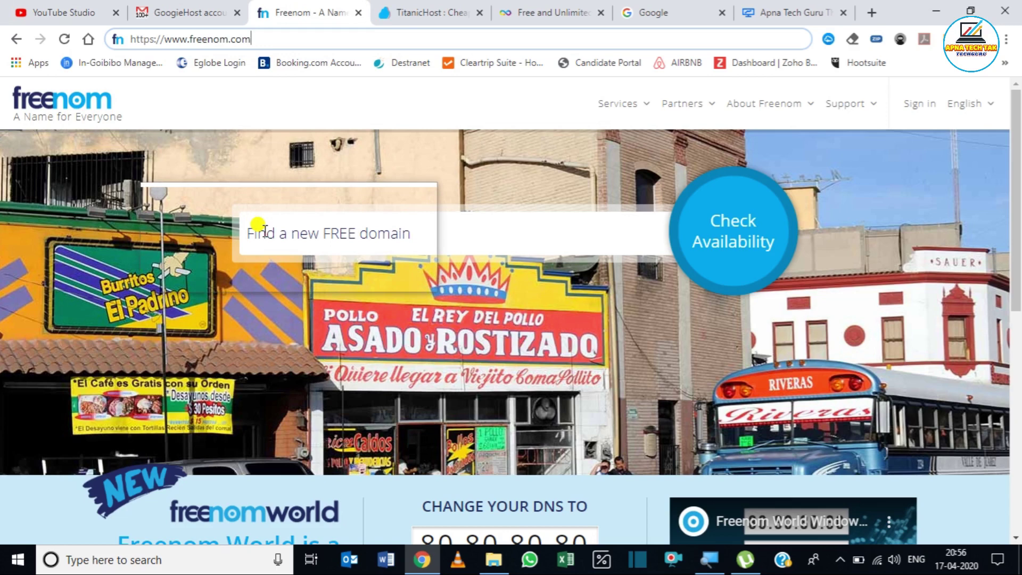
click(265, 231)
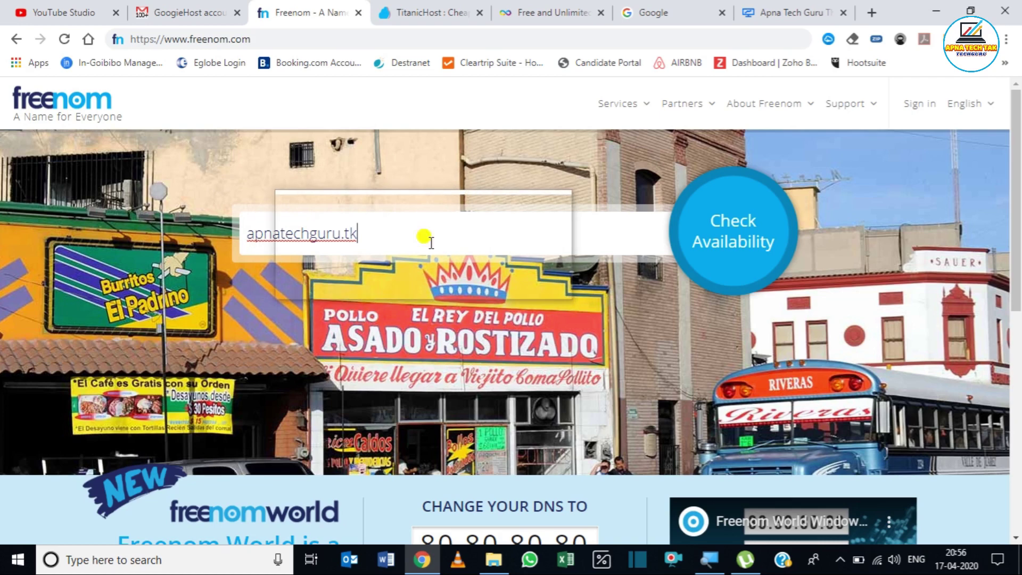
click(723, 243)
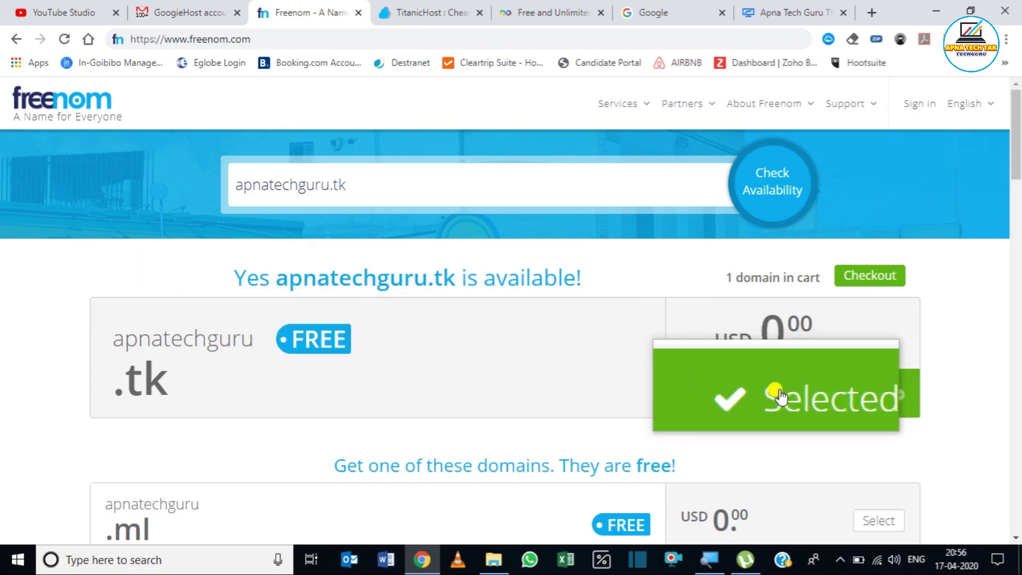
Check out apnatechguru.tk with the 12 Months @ FREE period and continue to the order review
click(880, 282)
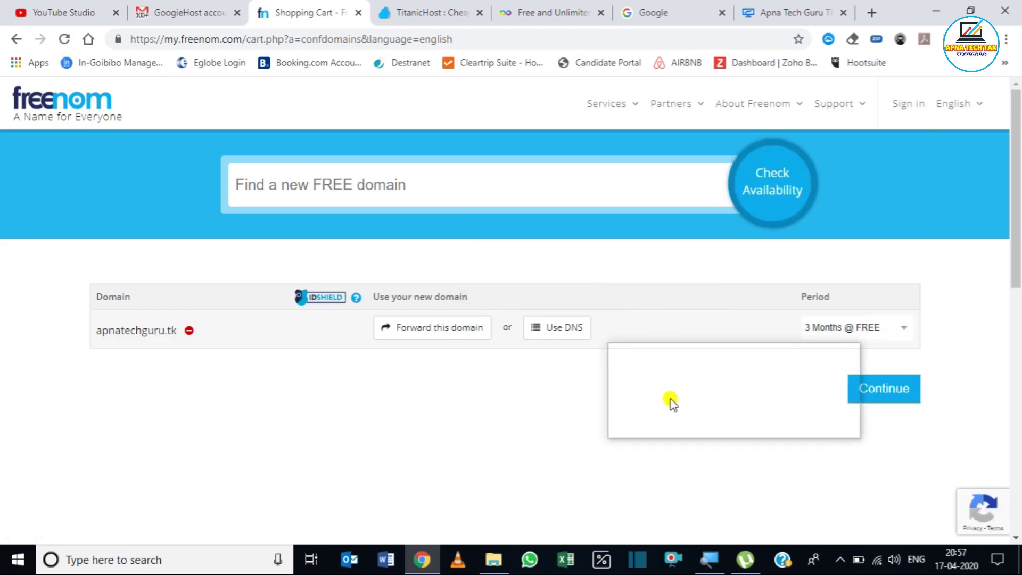
click(828, 327)
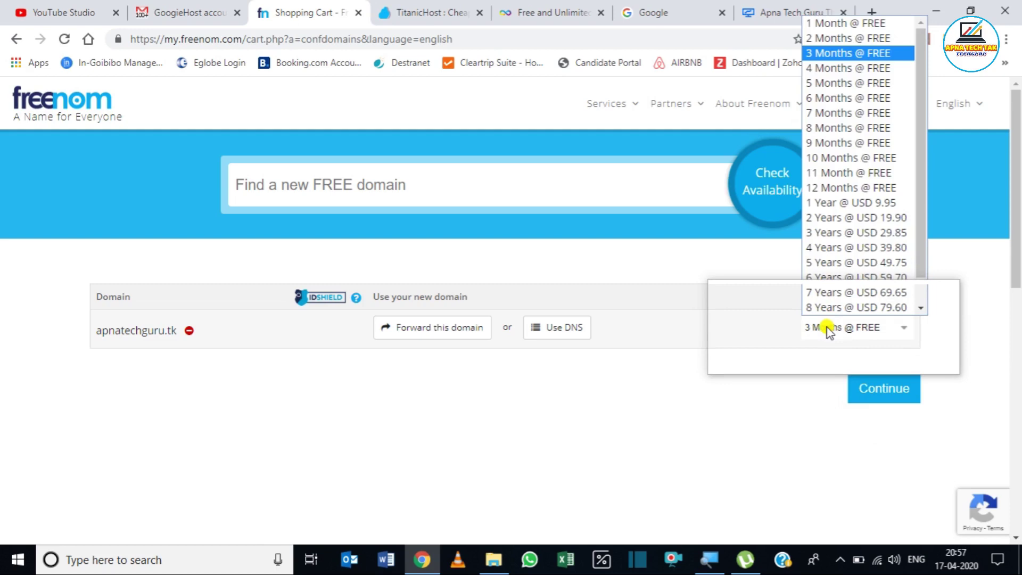
click(880, 189)
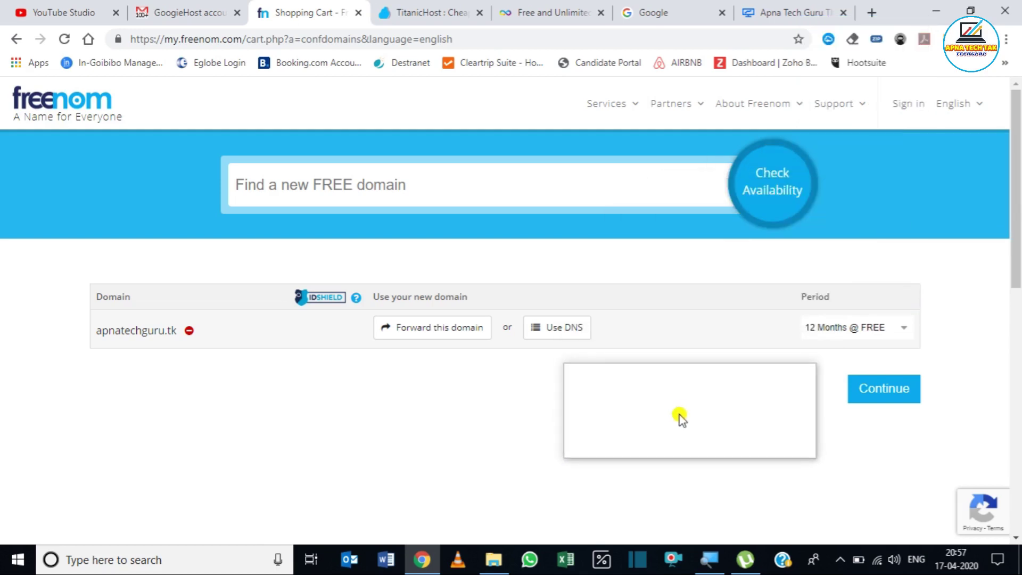
click(881, 392)
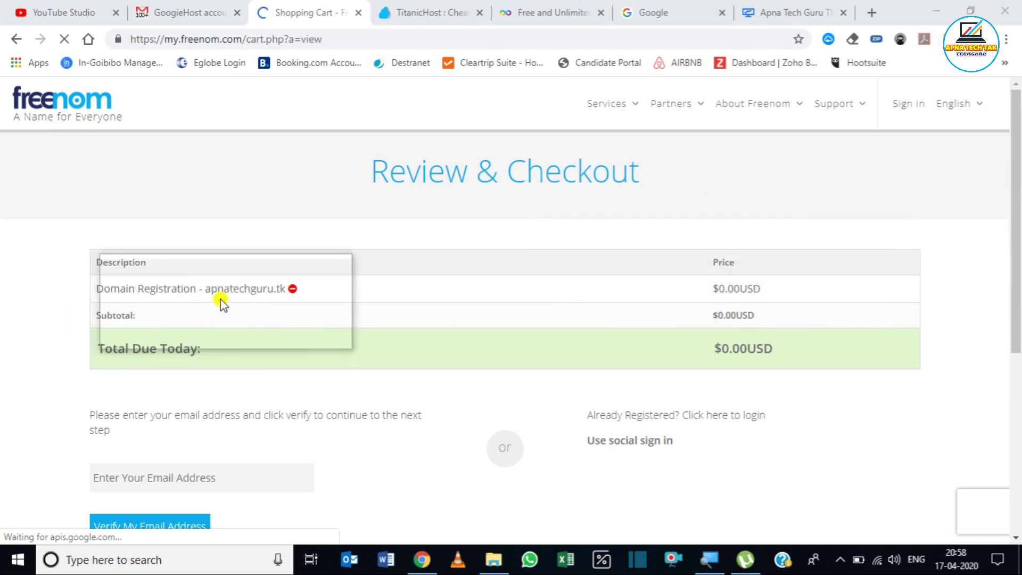
Sign in to the Freenom checkout with the first listed Google account and allow freenom.com to access it
drag(200, 288, 281, 286)
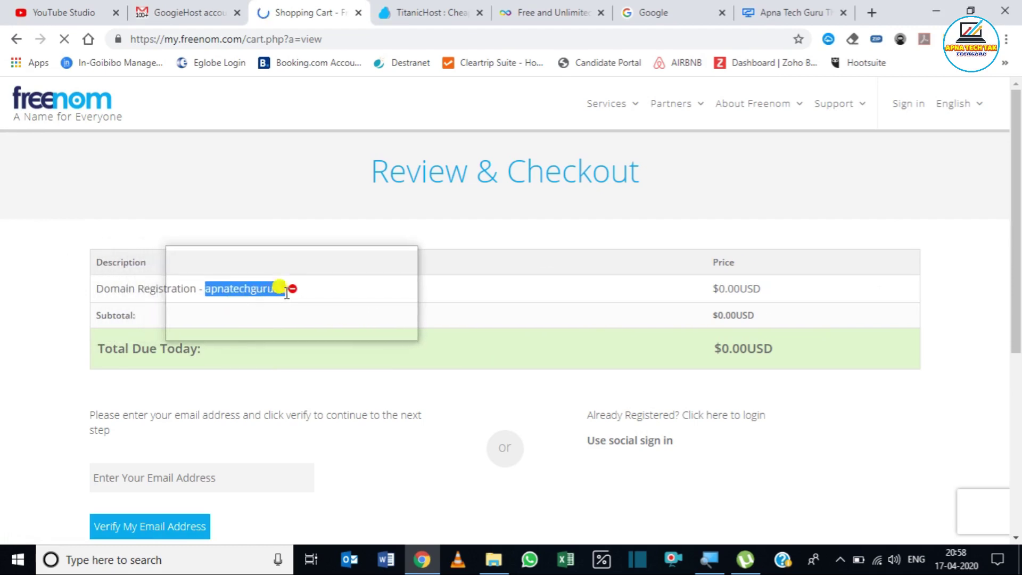
drag(1018, 244, 1017, 317)
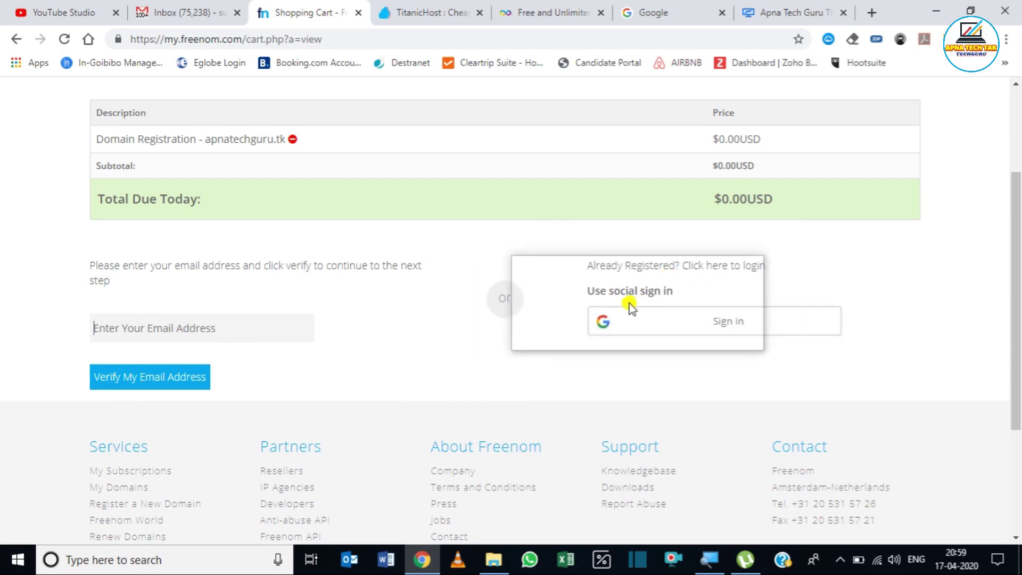
click(707, 324)
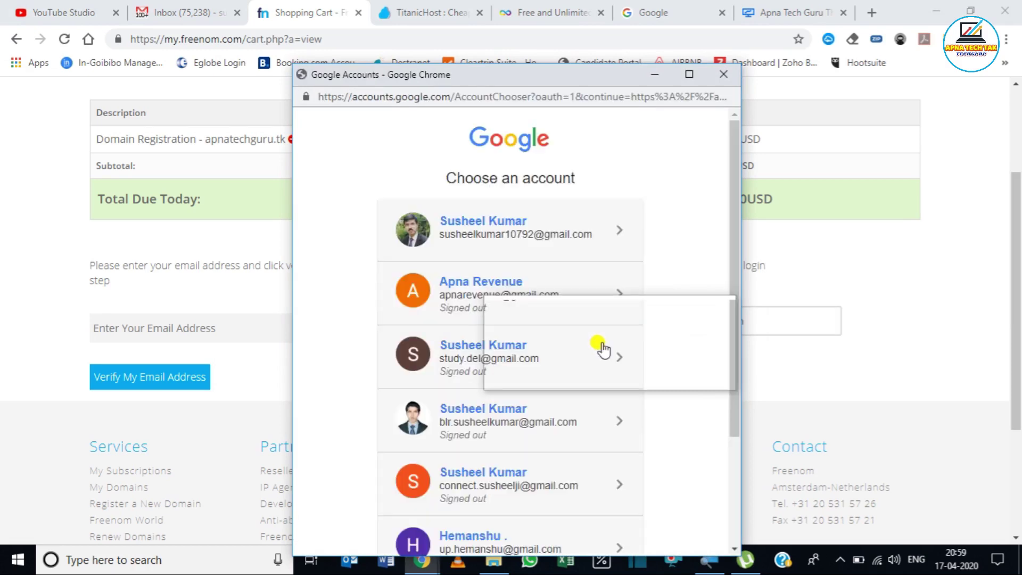
click(612, 229)
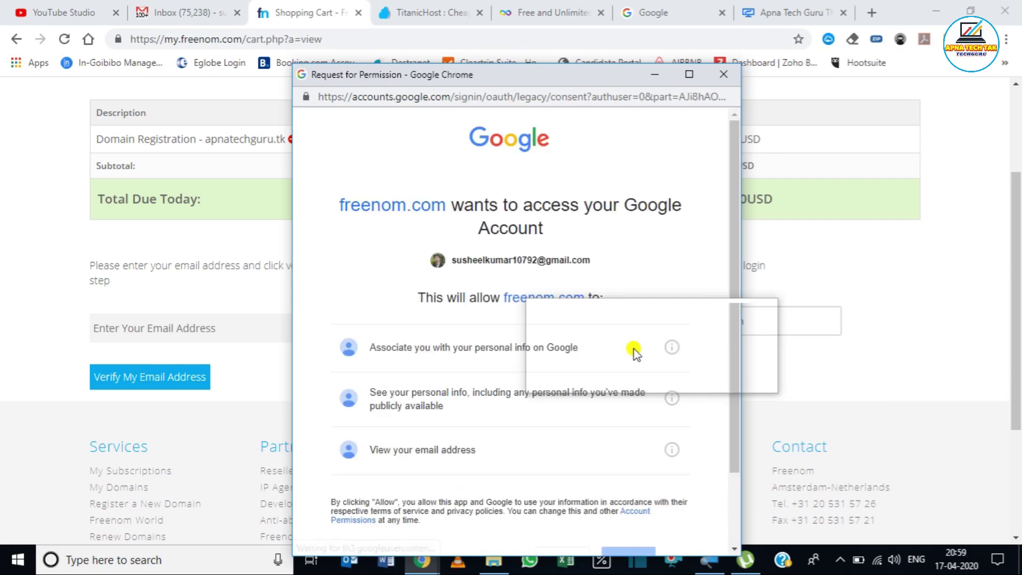
drag(724, 399, 737, 493)
click(707, 517)
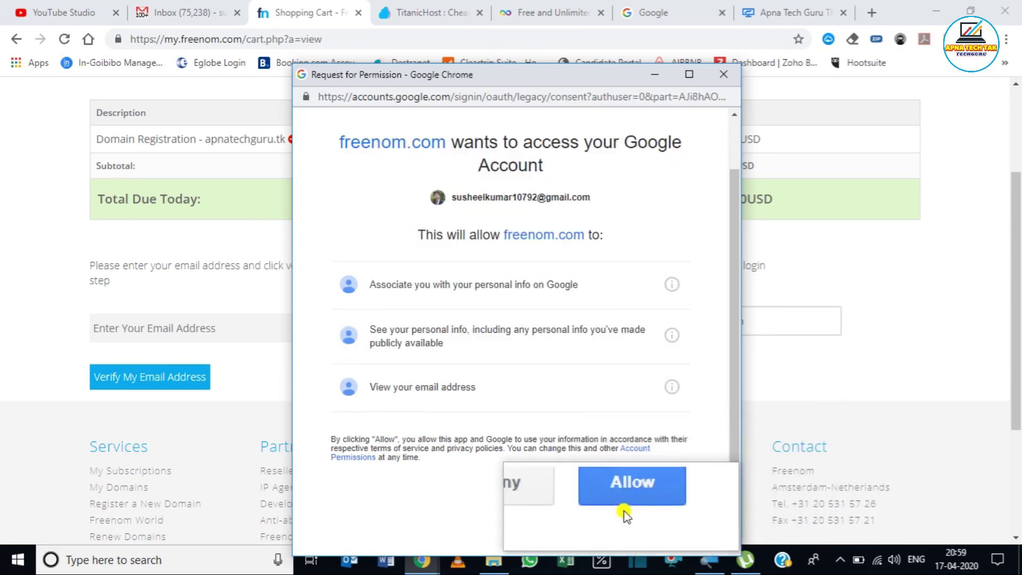
click(634, 500)
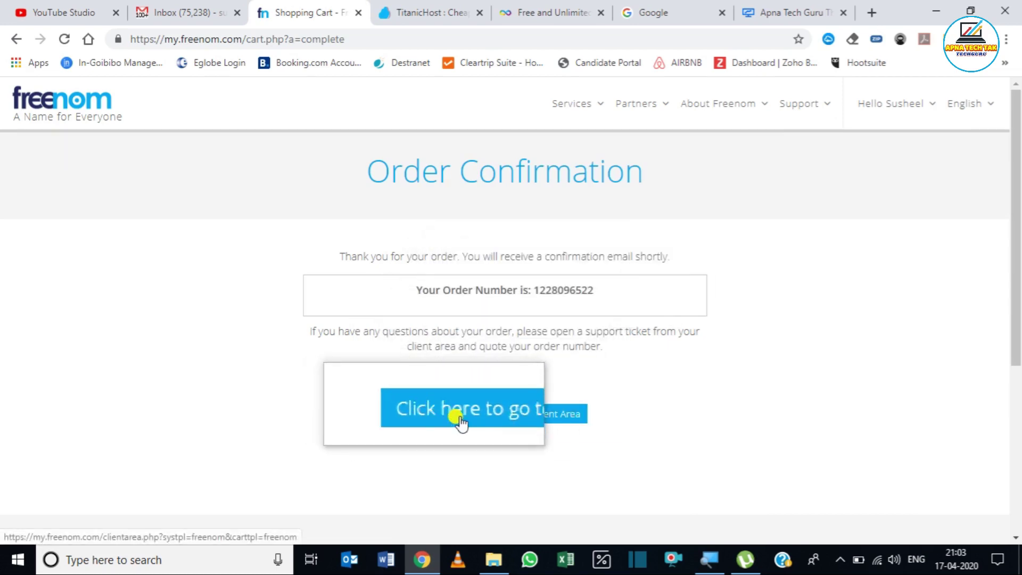
Go to the Freenom client area and open the management page of apnatechguru.tk from My Domains
click(541, 415)
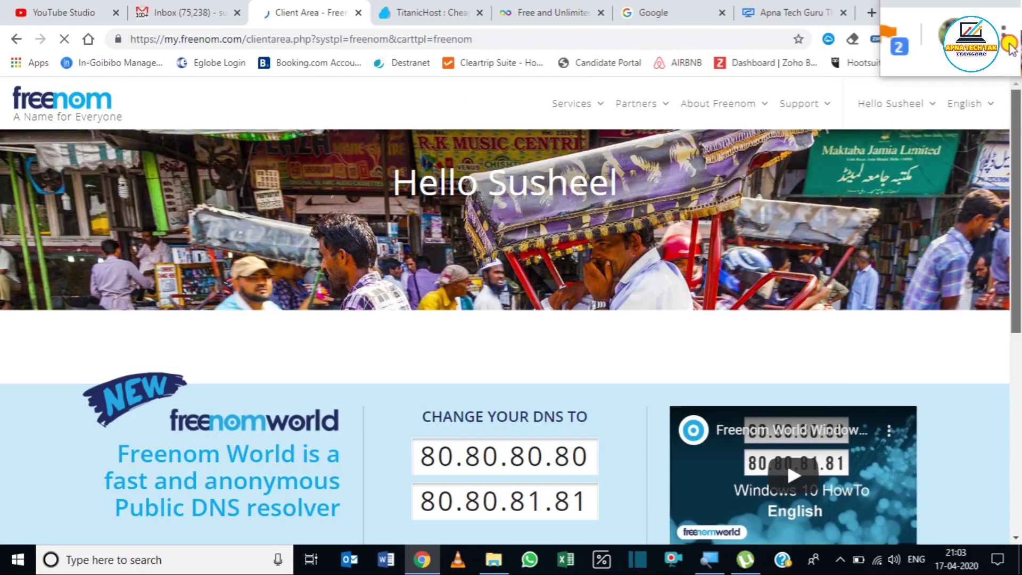
click(599, 104)
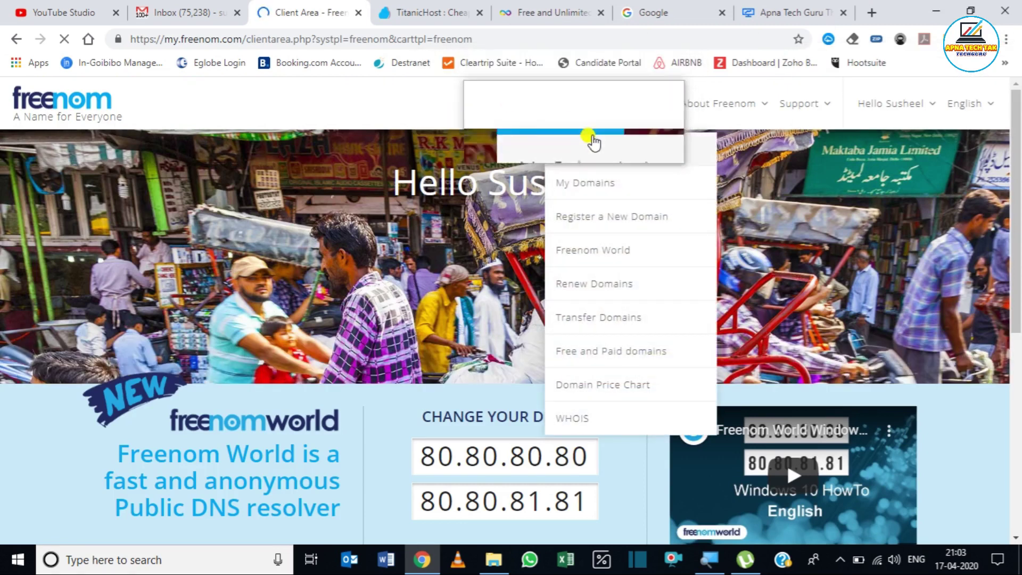
click(591, 184)
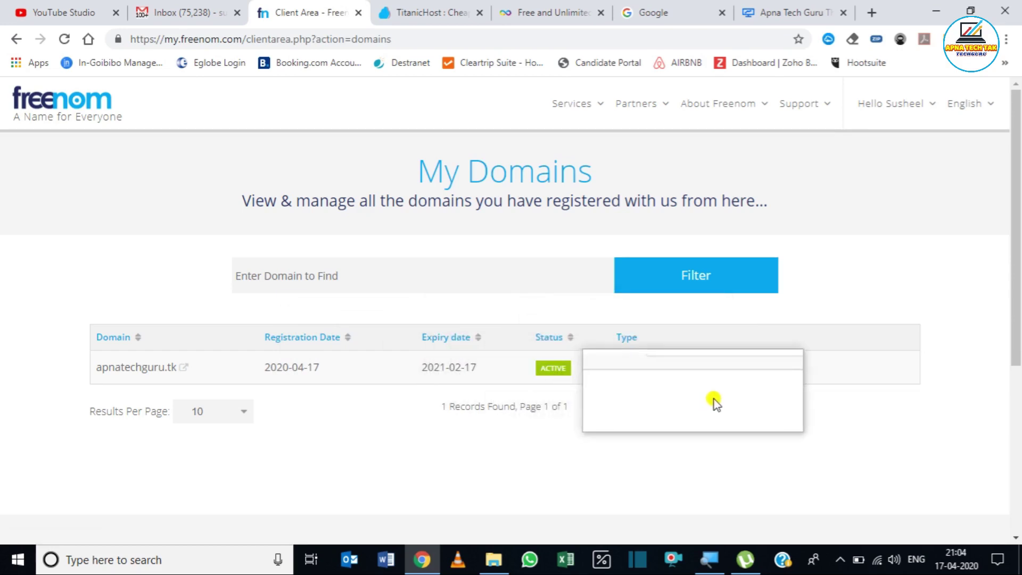
click(720, 379)
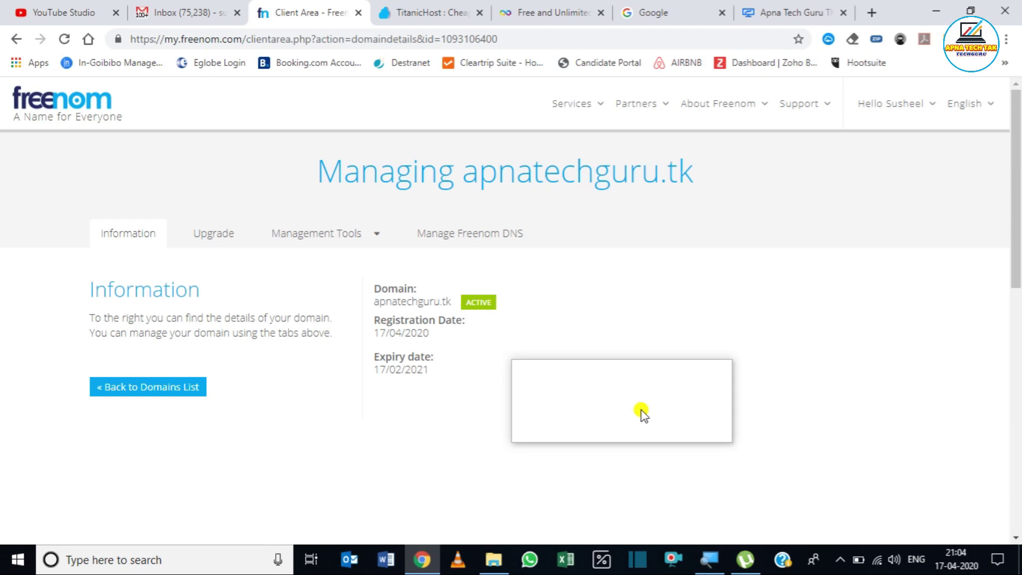
Switch to the TitanicHost site, review the free hosting plan's features and try its sign-up link
click(434, 5)
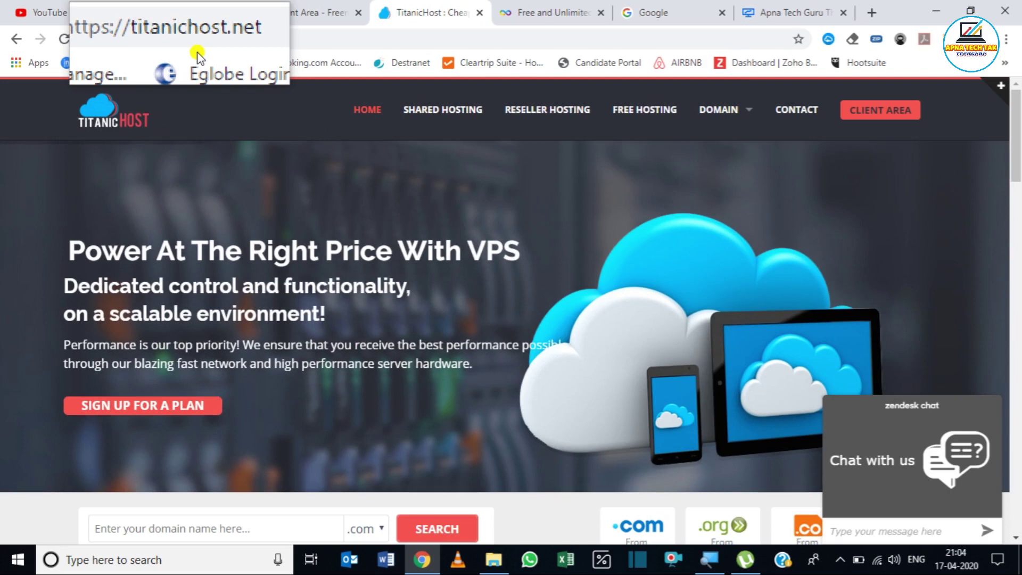
mouse_move(657, 203)
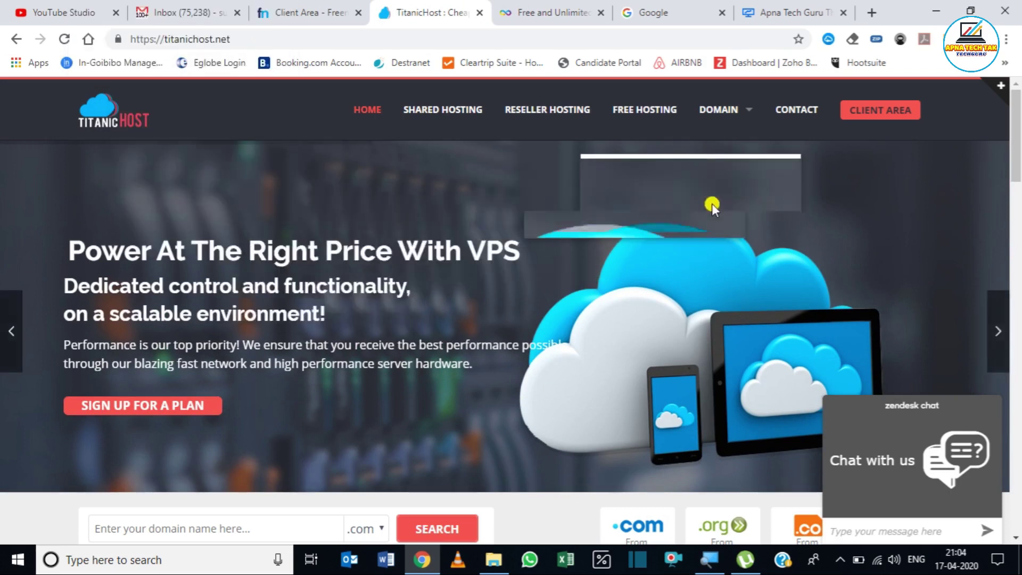
click(633, 110)
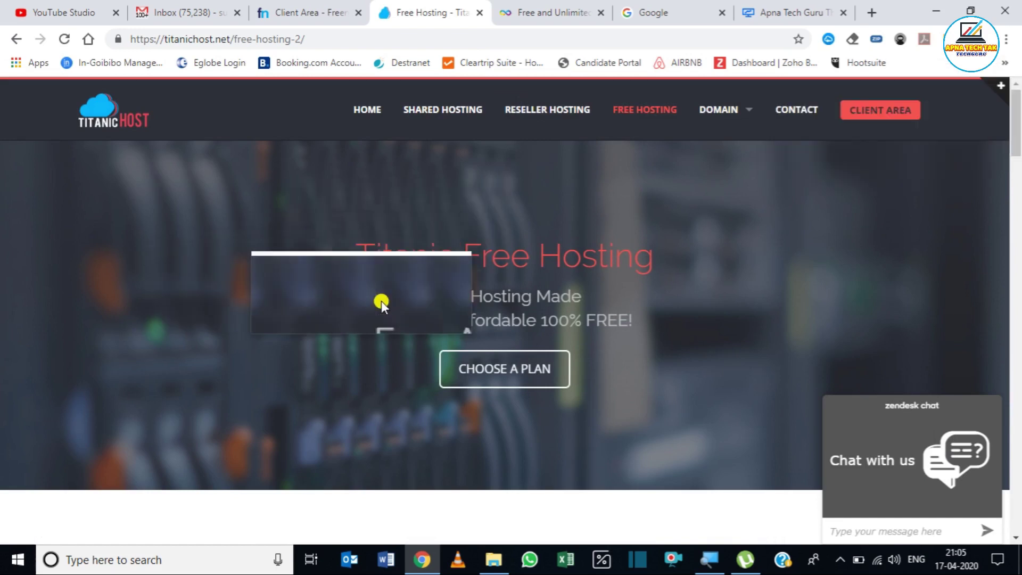
scroll(381, 301, down, 8)
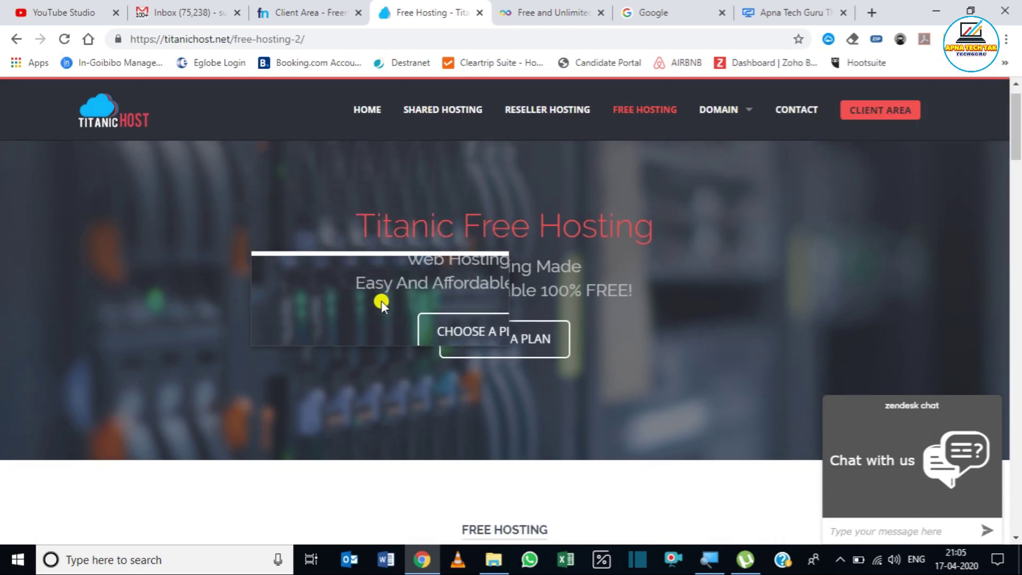
scroll(381, 302, down, 6)
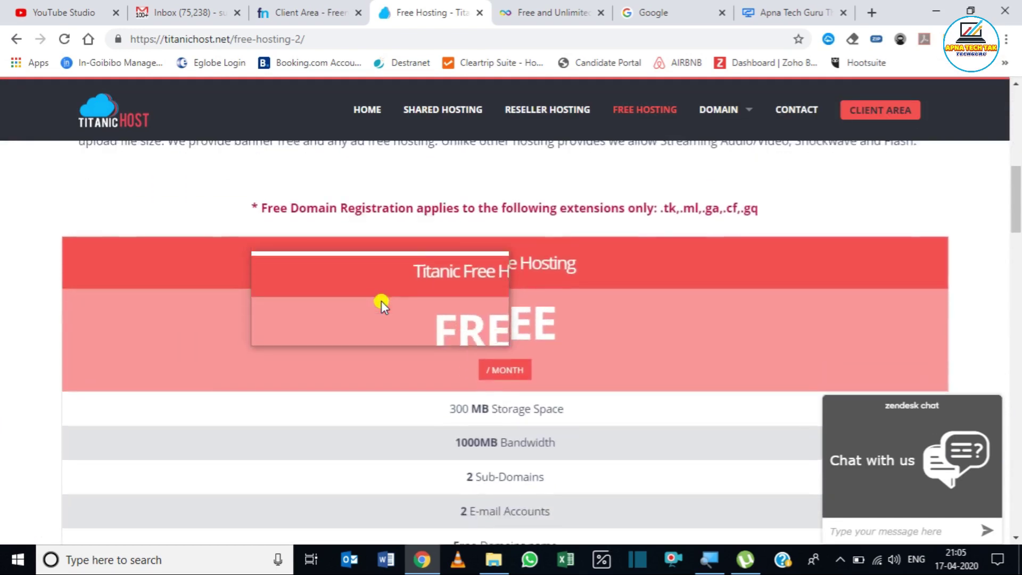
scroll(381, 301, up, 1)
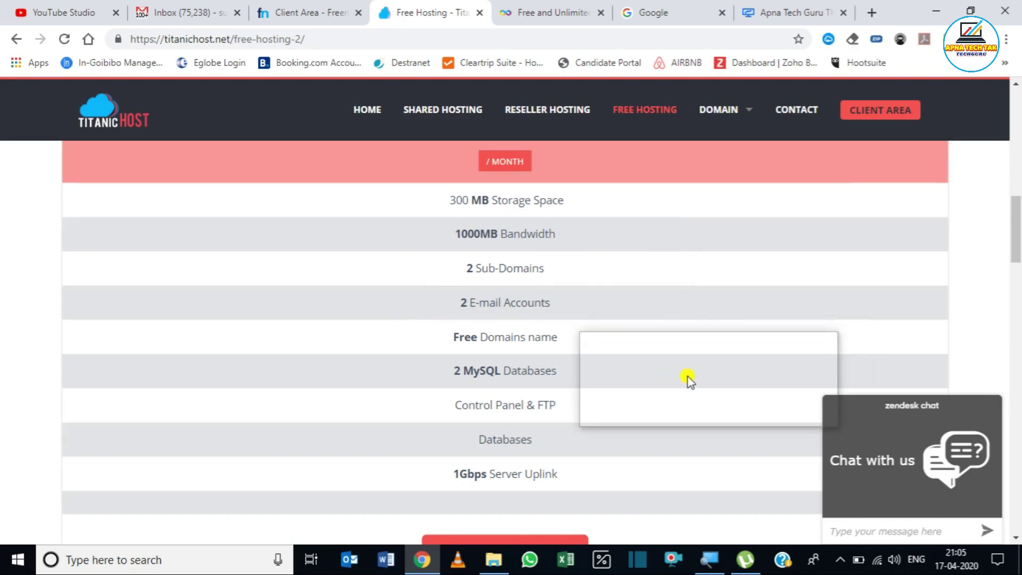
scroll(527, 468, down, 2)
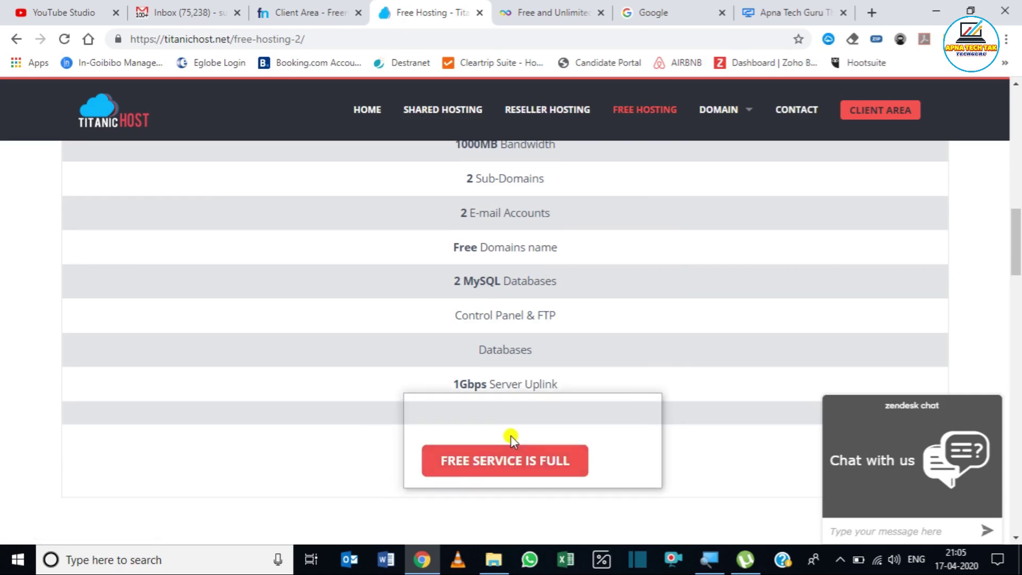
click(501, 465)
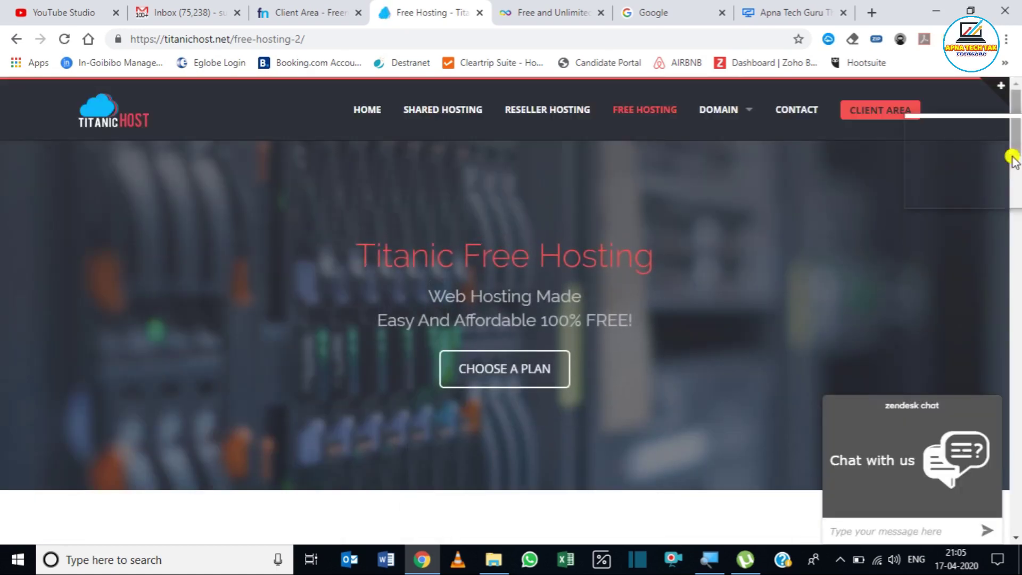
Get started with TitanicHost's WordPress Hosting and locate the Titanic Free Hosting plan among the shared plans
drag(1011, 148, 1017, 388)
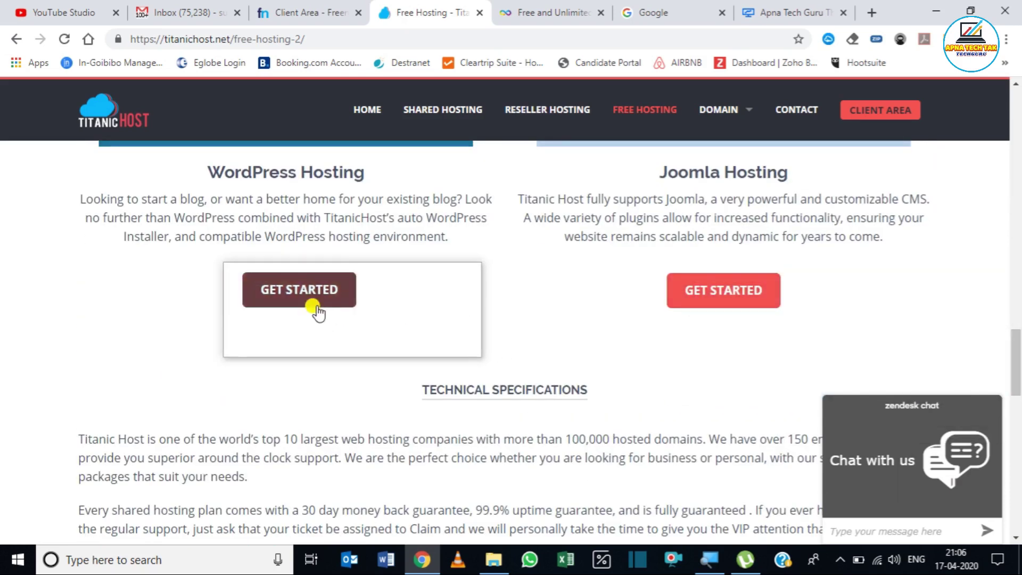
click(299, 293)
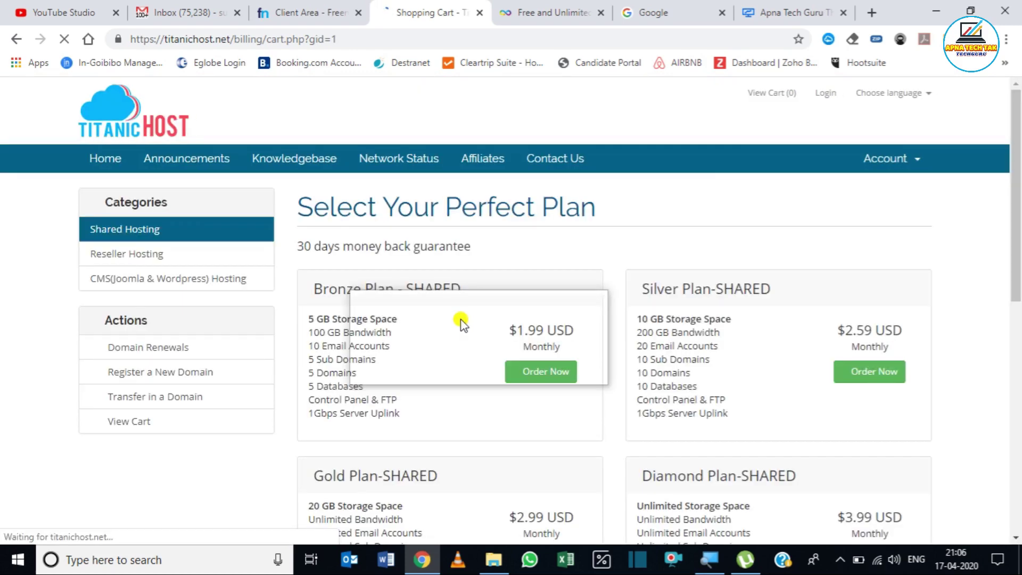
click(1013, 347)
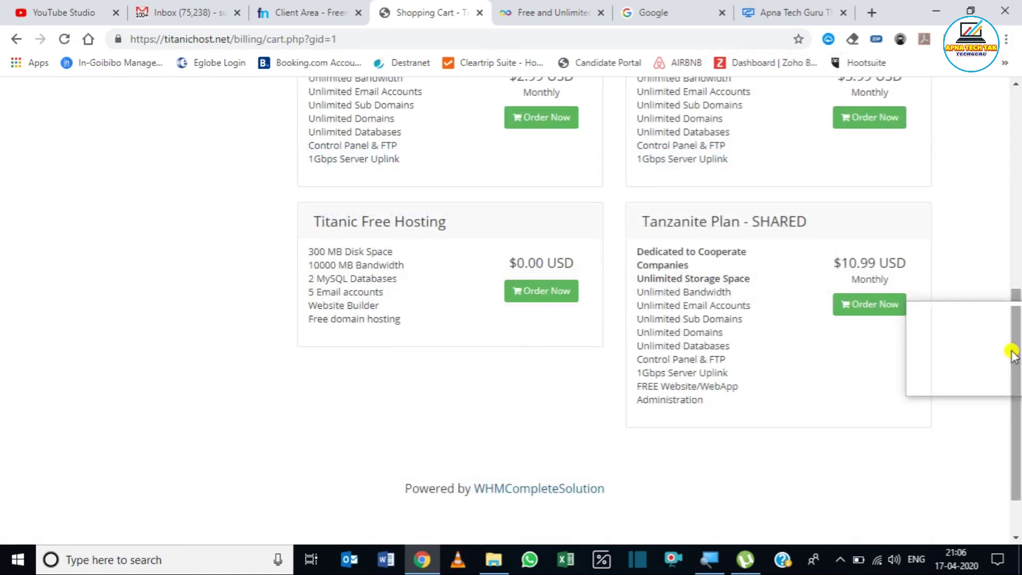
mouse_move(1013, 352)
mouse_down()
mouse_move(1018, 195)
mouse_move(1007, 356)
mouse_up()
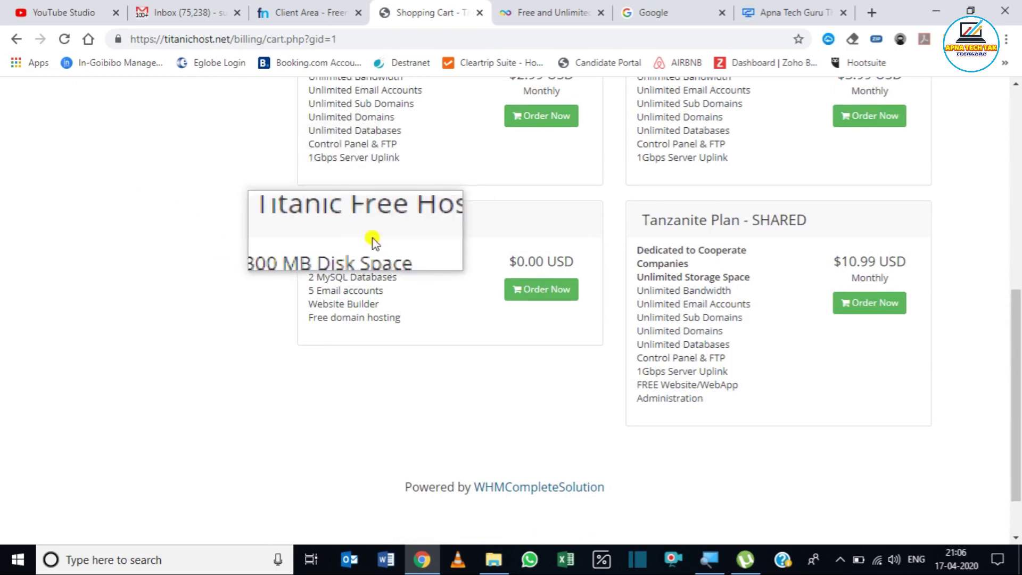
Order the Titanic Free Hosting plan with the existing domain apnatechguru.tk and the option to update its nameservers
click(532, 291)
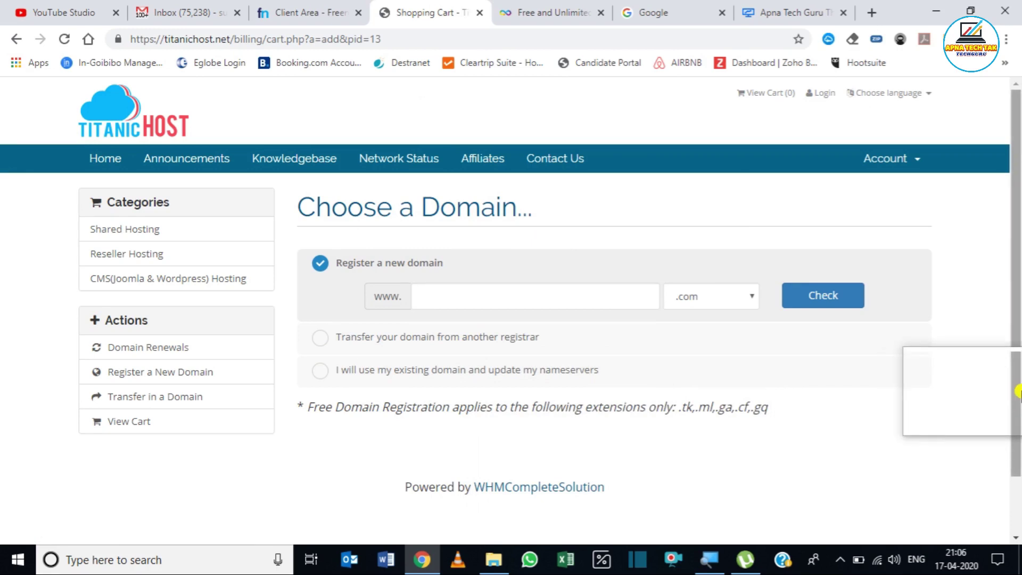
scroll(1017, 416, down, 1)
scroll(1017, 415, down, 1)
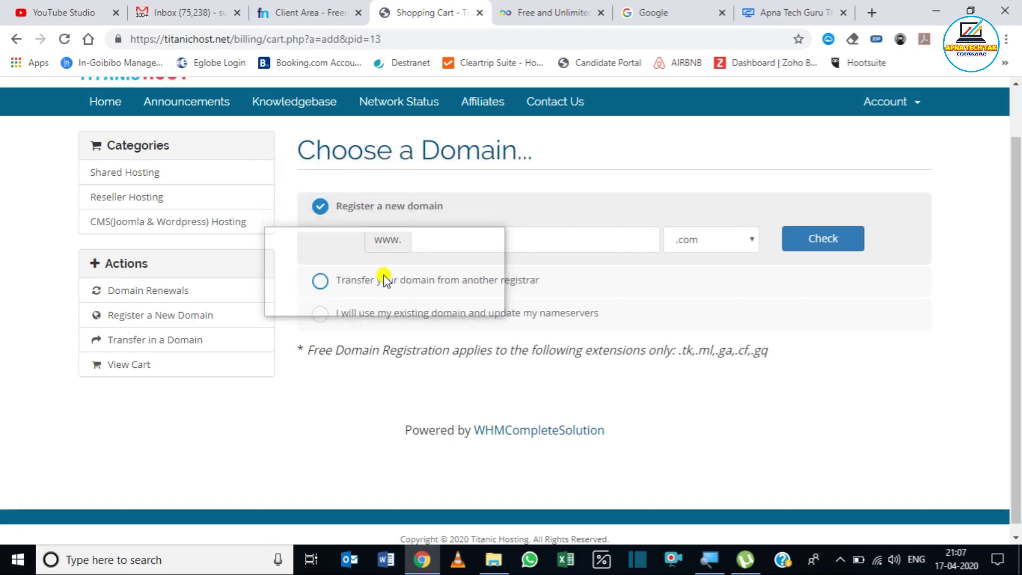
click(359, 319)
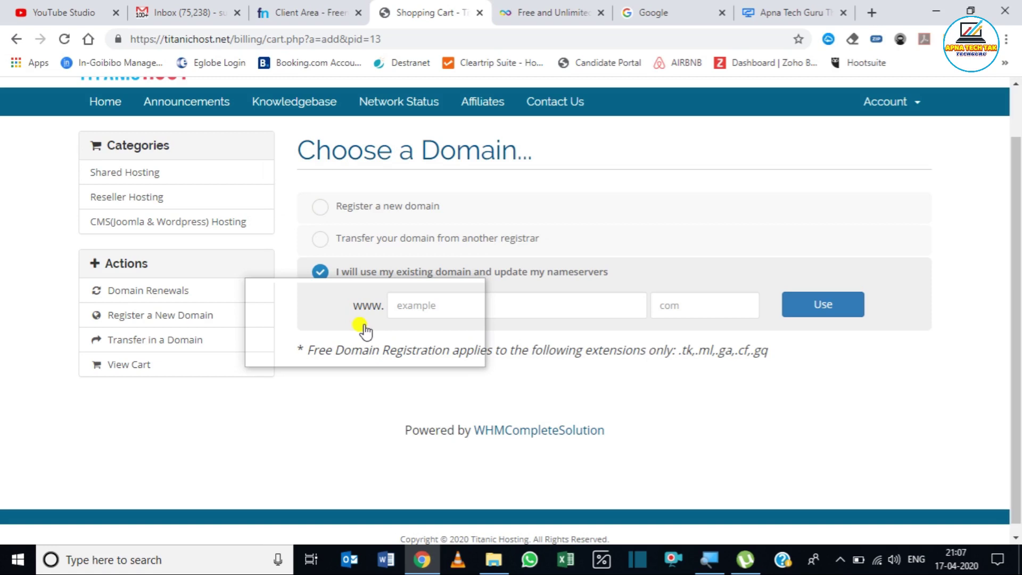
click(426, 294)
text(apnatechguru)
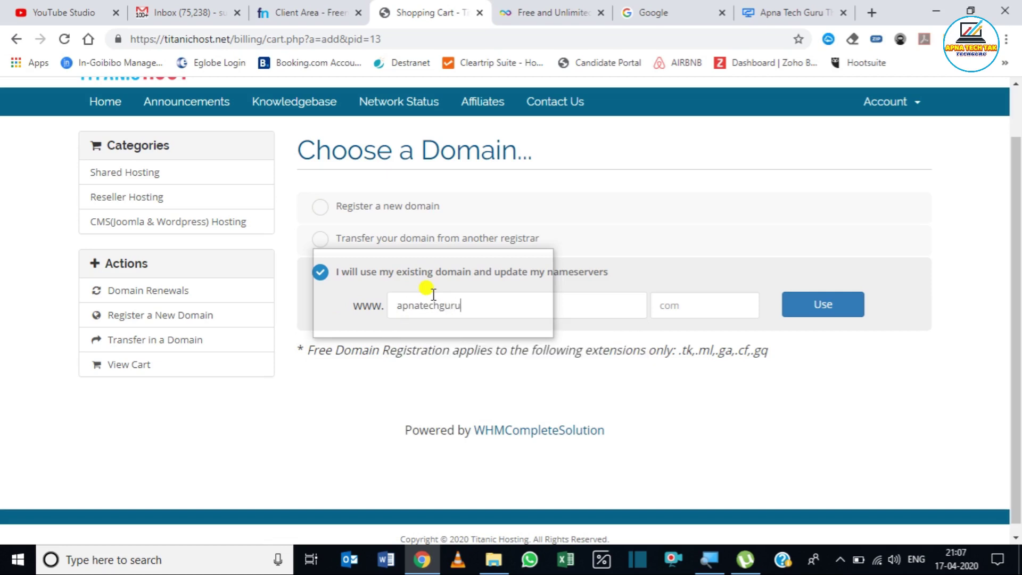
key(Tab)
text(.tk)
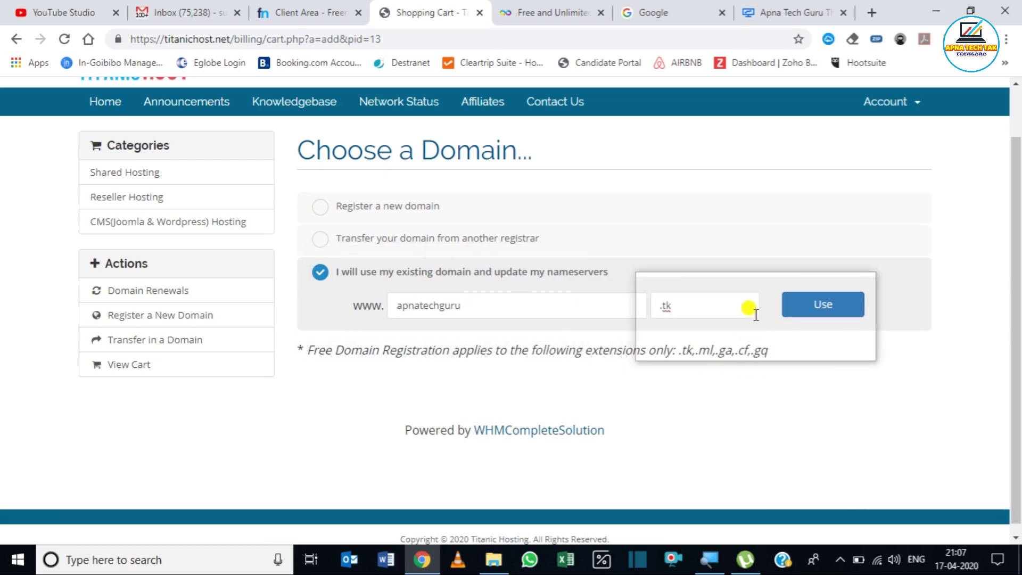
click(813, 318)
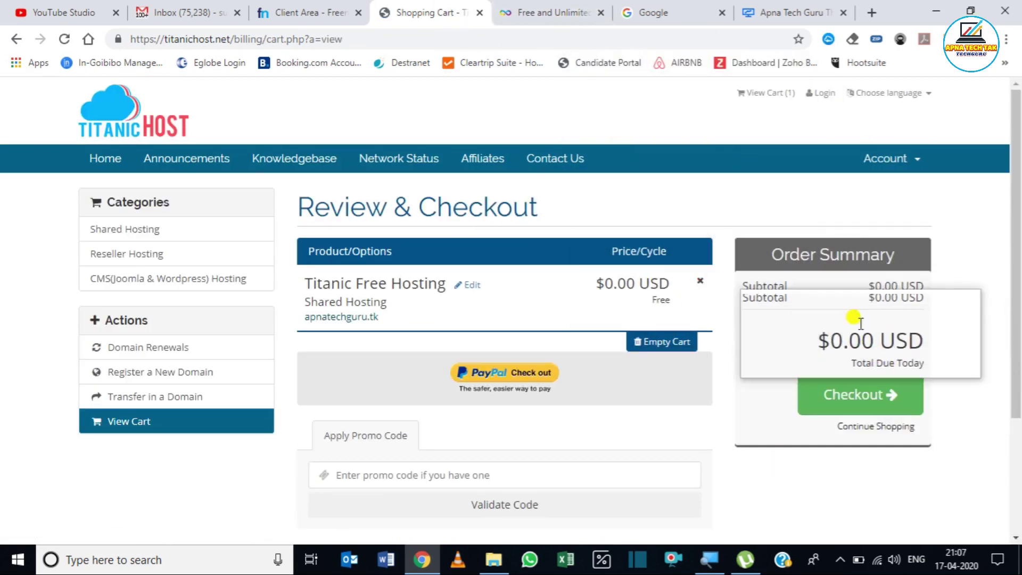
Check out the free hosting cart and complete the order with PayPal as payment method, without saving the password in the browser
click(863, 397)
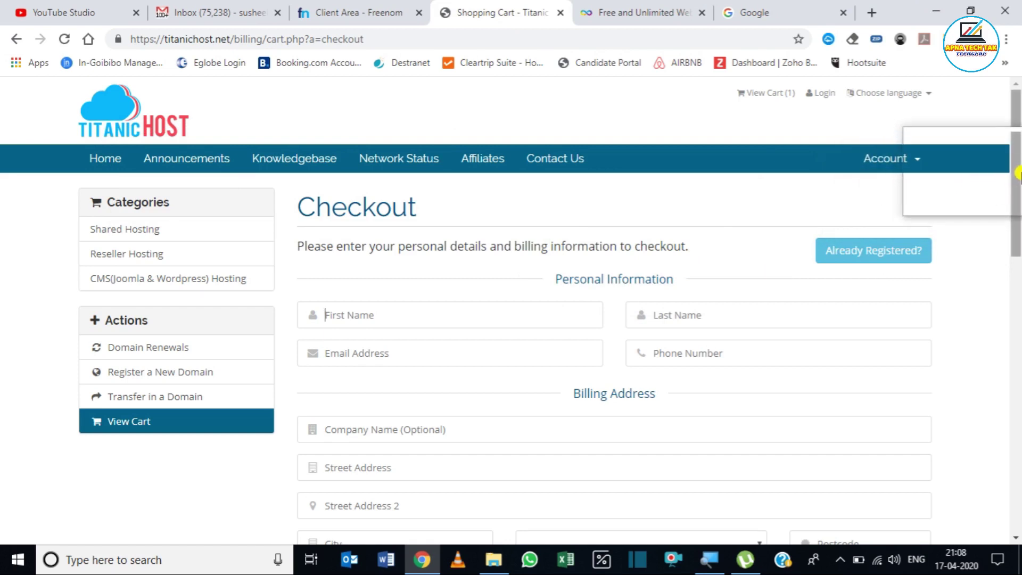
drag(1017, 173, 1017, 358)
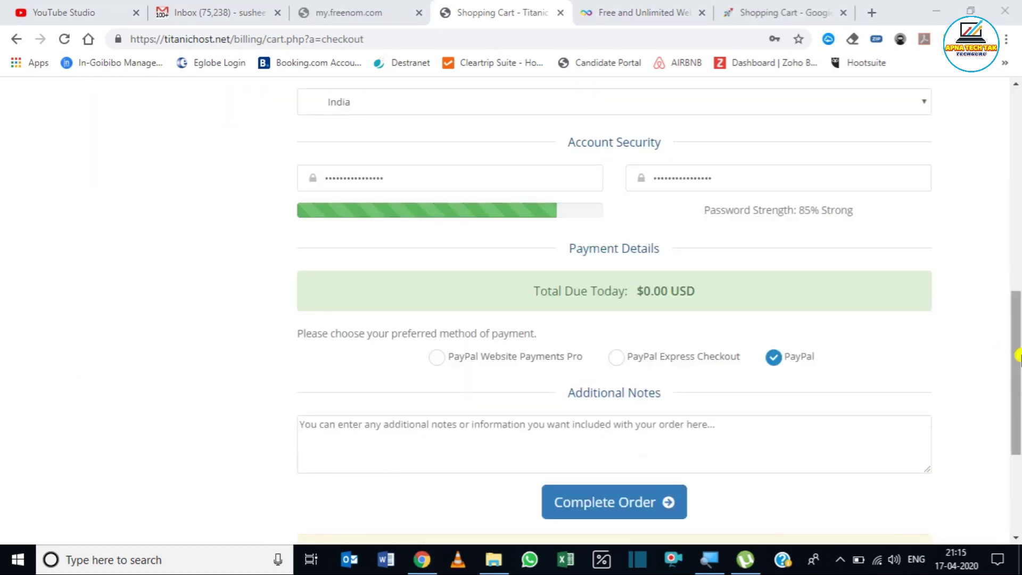
drag(1017, 355, 1018, 425)
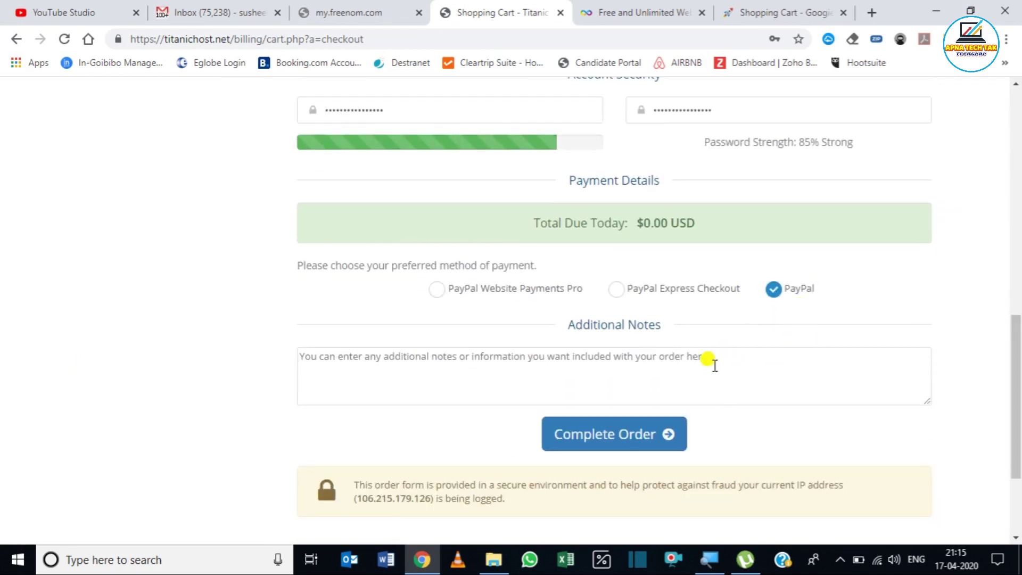
click(612, 447)
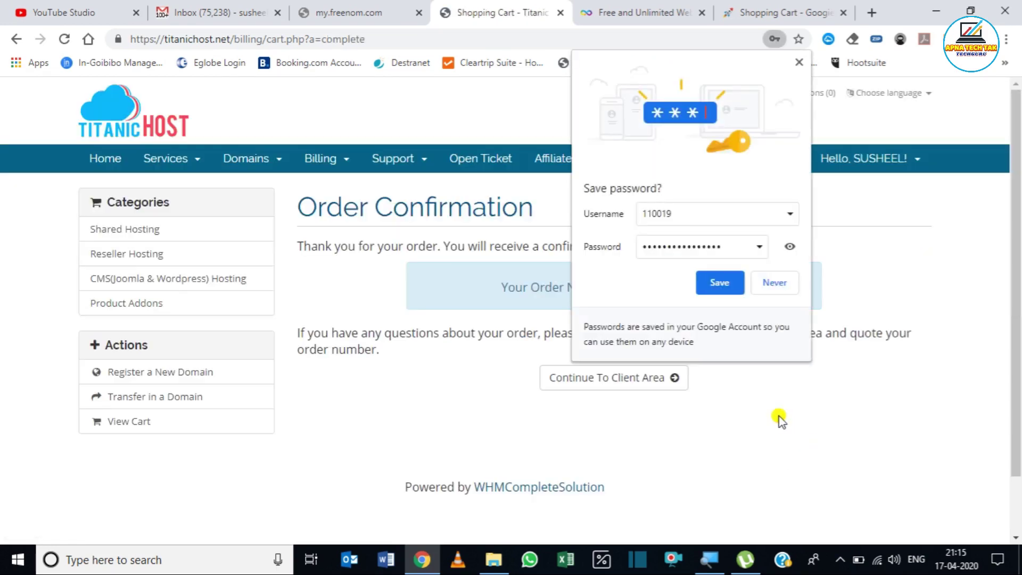
click(798, 62)
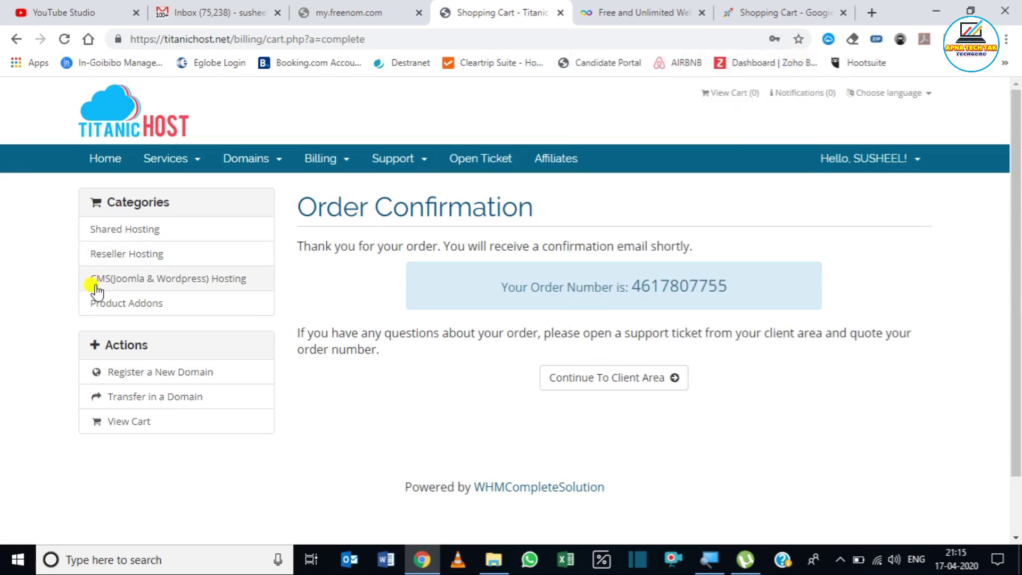
Review the order confirmation and continue to the TitanicHost client area
drag(298, 206, 501, 210)
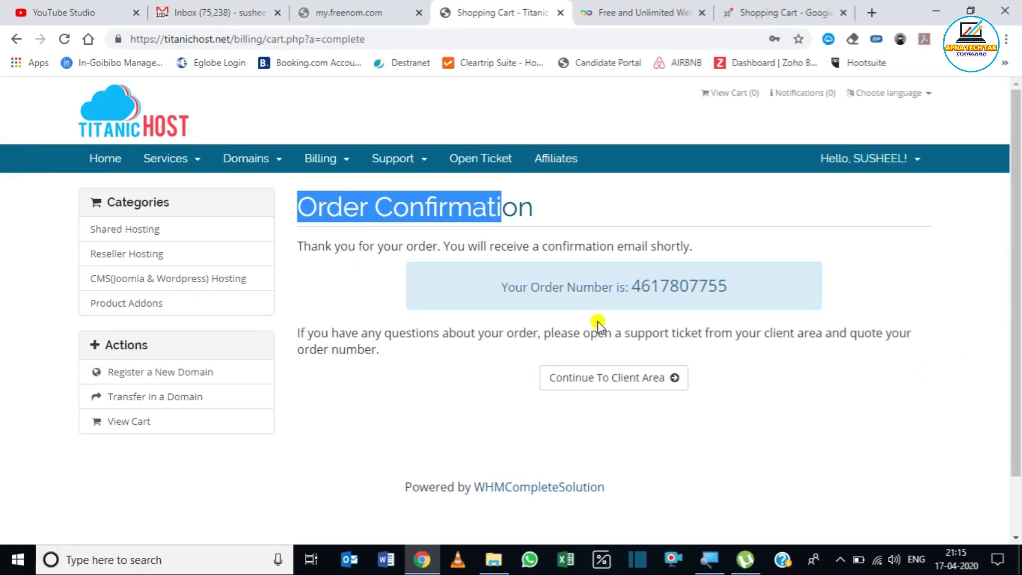
click(38, 296)
click(581, 382)
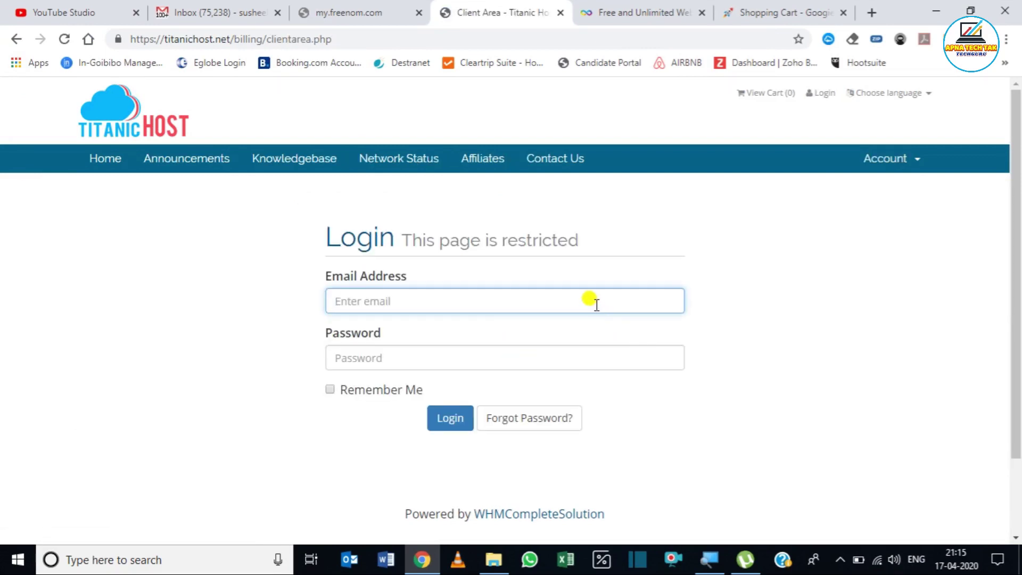
Sign in to the TitanicHost client area with the account's e-mail address and password
click(596, 304)
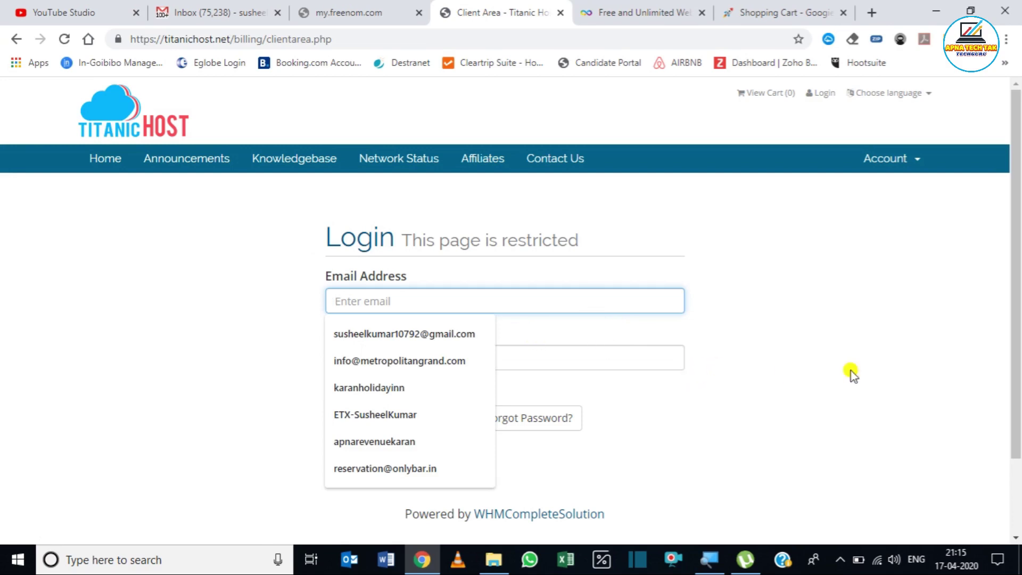
click(960, 357)
scroll(1016, 362, down, 2)
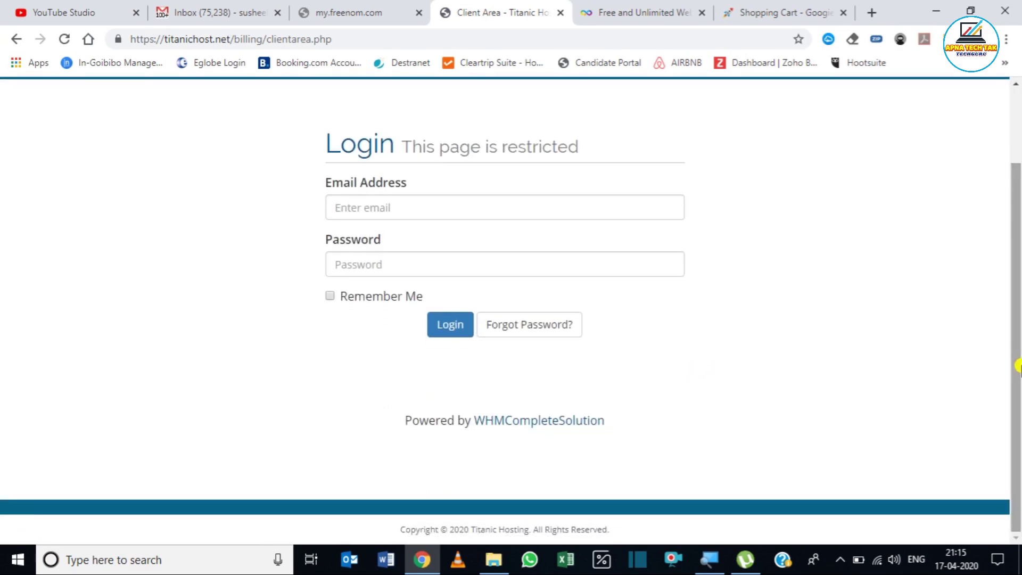
click(509, 204)
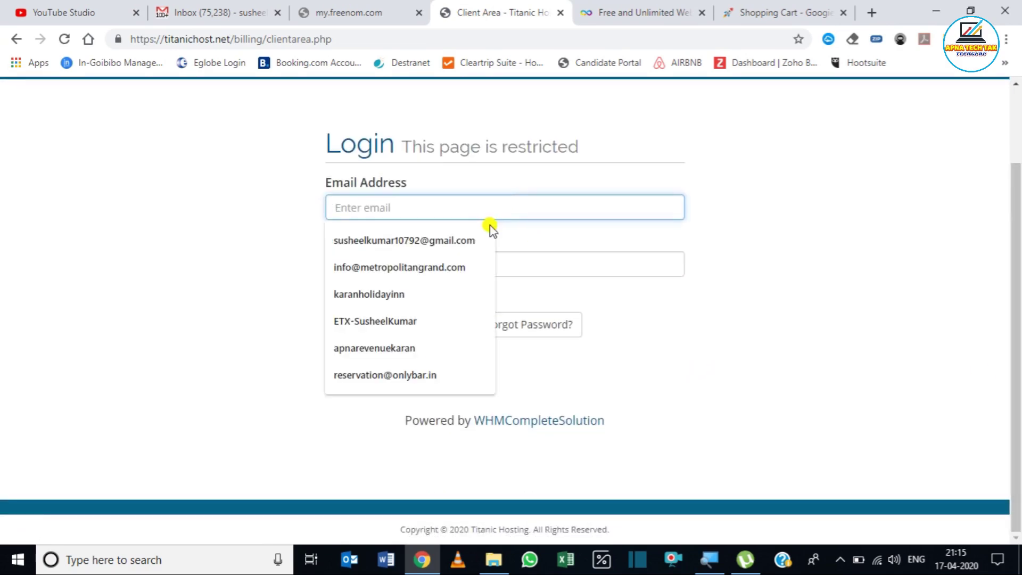
click(468, 240)
click(469, 274)
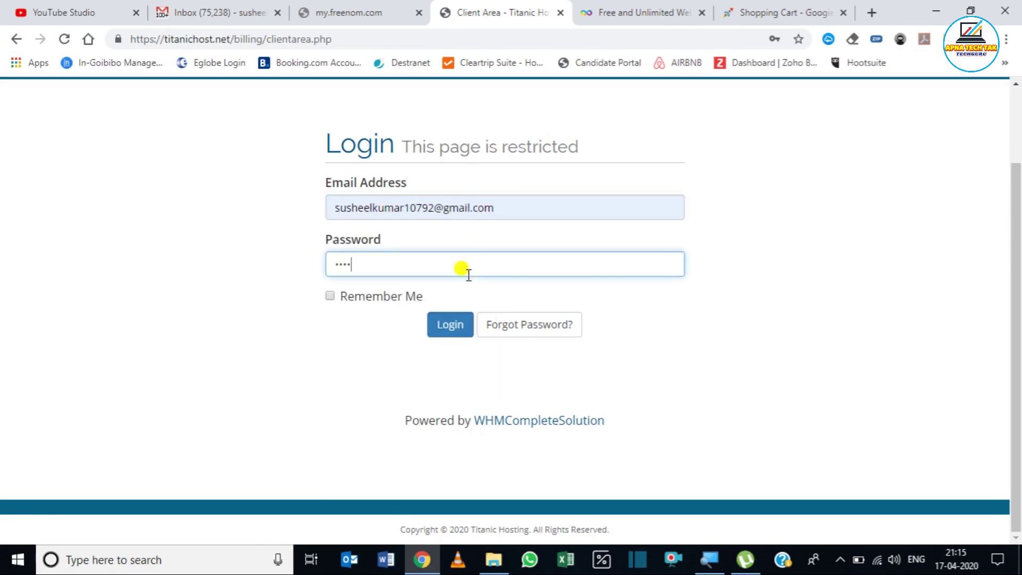
key(ctrl+a)
text(s)
click(463, 319)
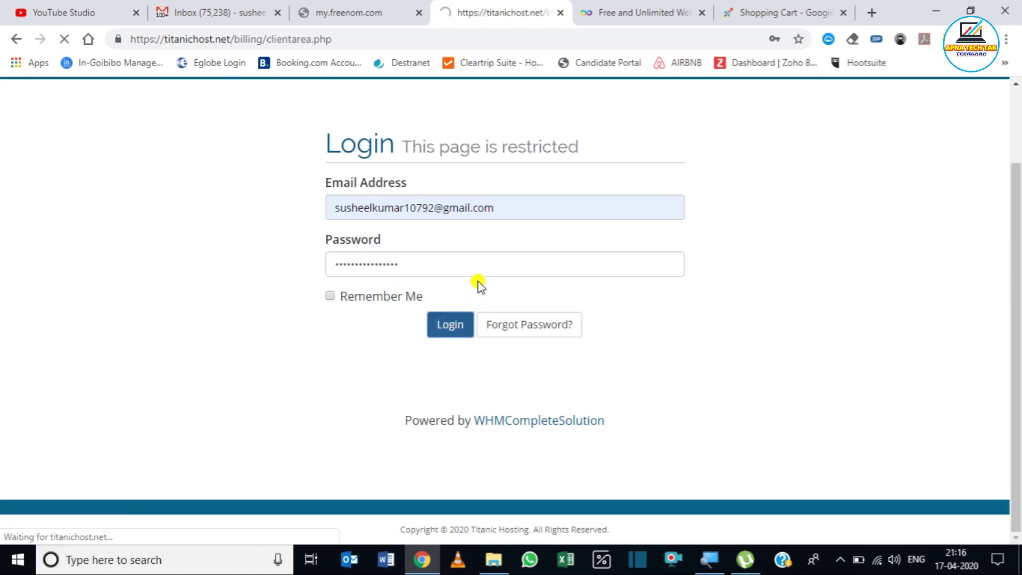
click(719, 283)
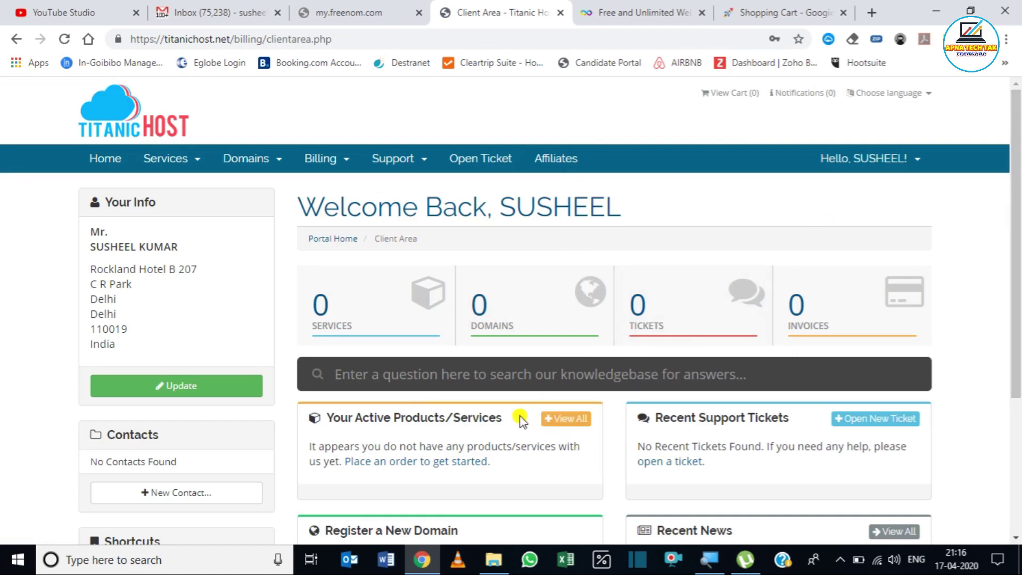
View all active products and services and open the details of Titanic Free Hosting for apnatechguru.tk
click(576, 419)
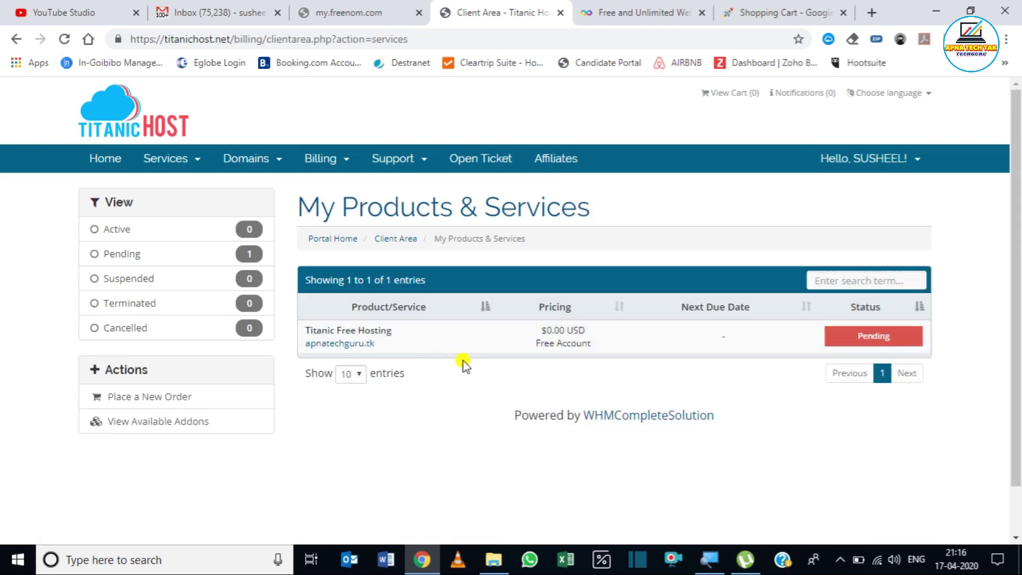
click(384, 331)
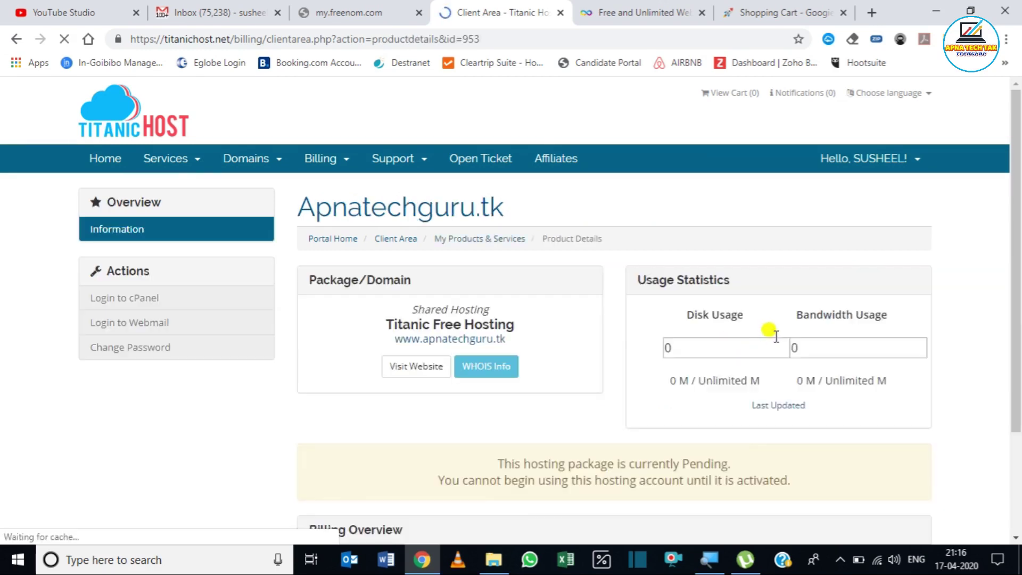
click(16, 39)
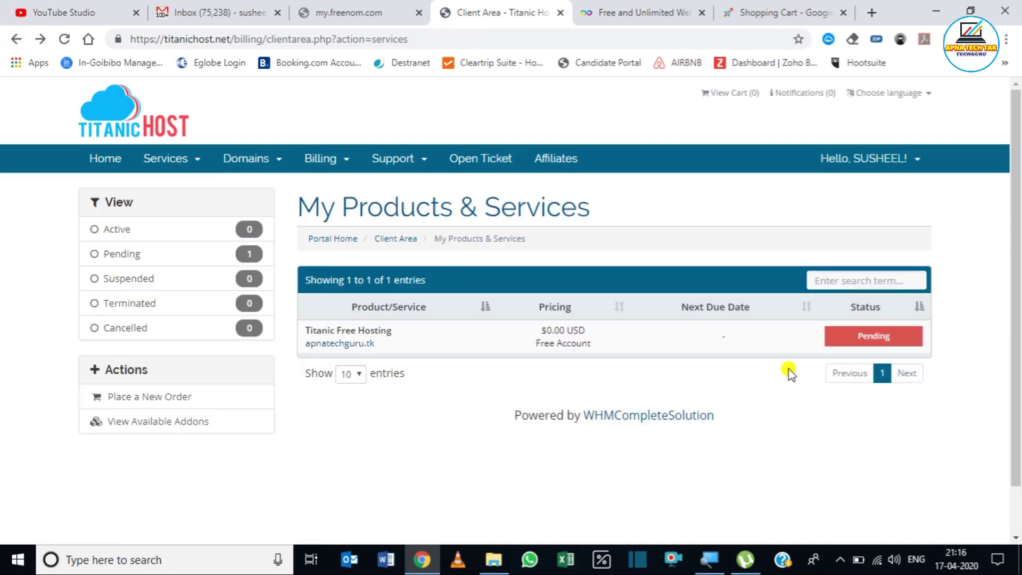
click(743, 345)
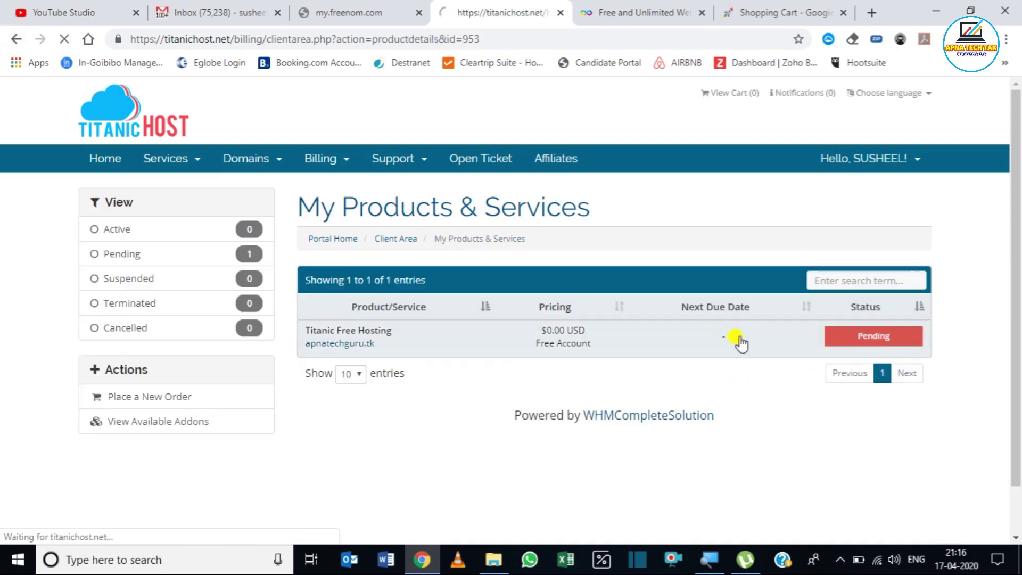
Examine the hosting package's activation status, usage statistics and billing overview on the product details page
drag(1016, 220, 1018, 312)
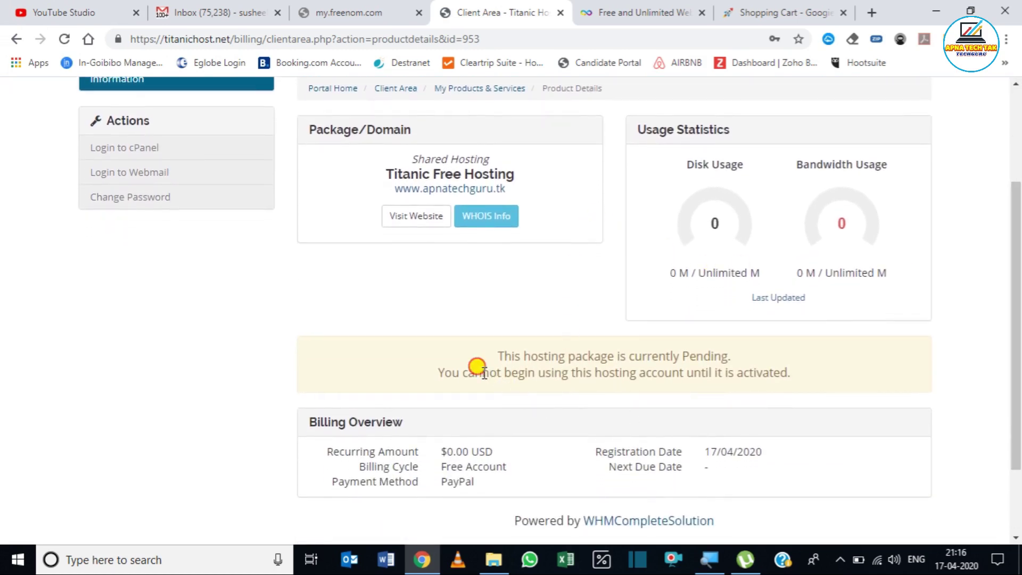
drag(482, 372, 575, 357)
click(537, 385)
drag(517, 372, 710, 417)
click(787, 402)
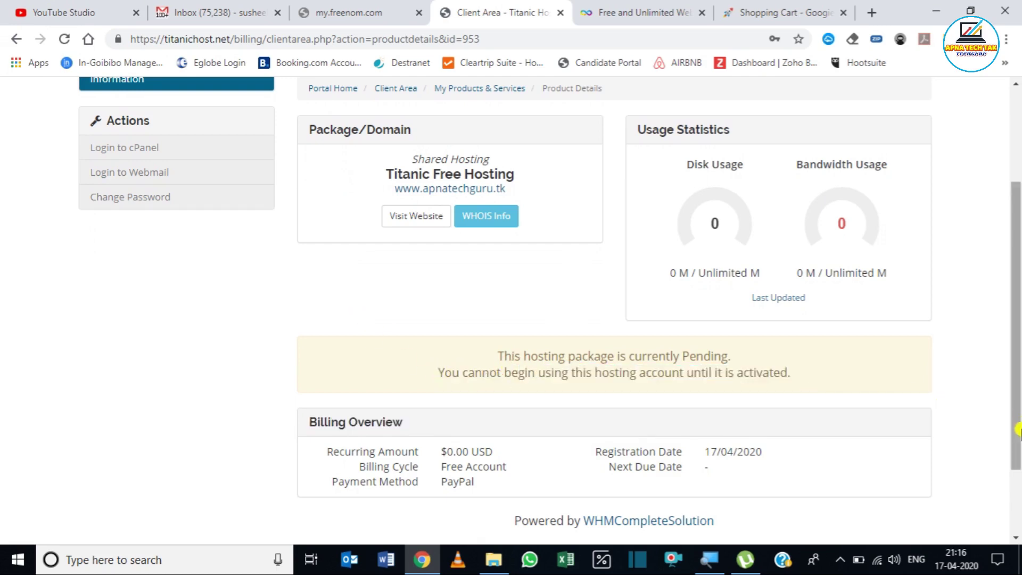
drag(1017, 429, 1017, 368)
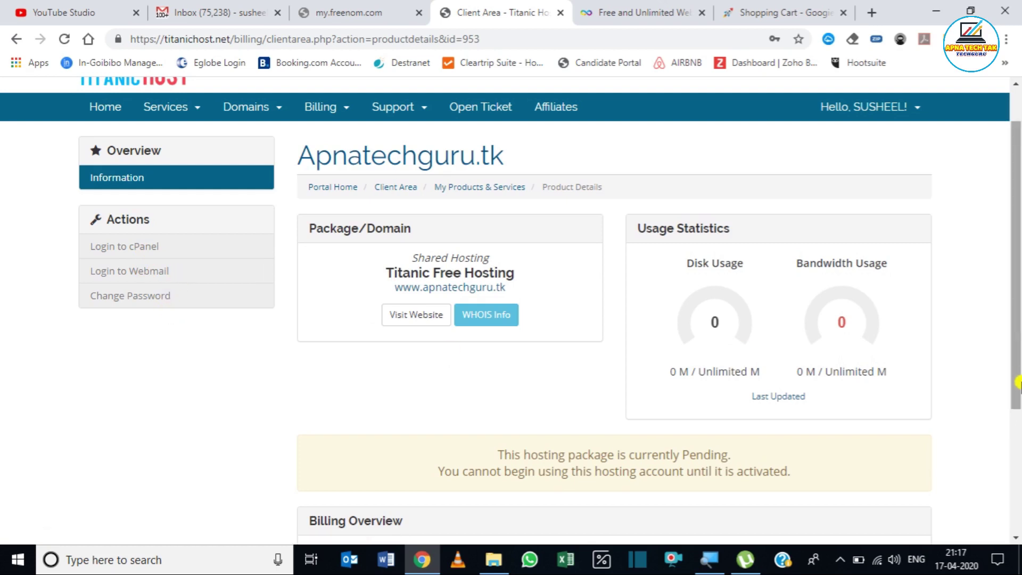
drag(1017, 349, 1017, 483)
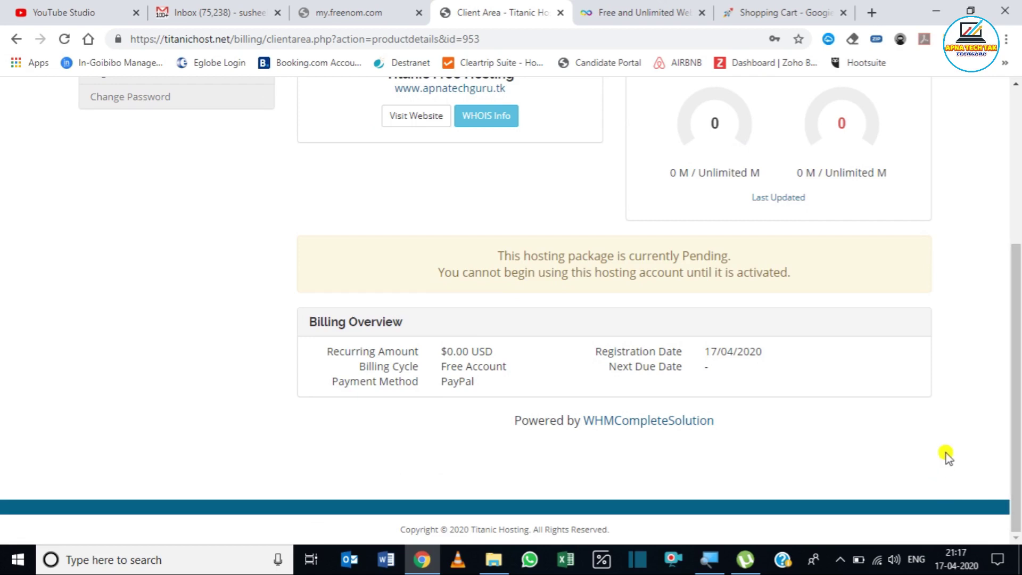
drag(1017, 372, 1016, 219)
Switch to the Gmail inbox to check for messages about the hosting order
click(165, 6)
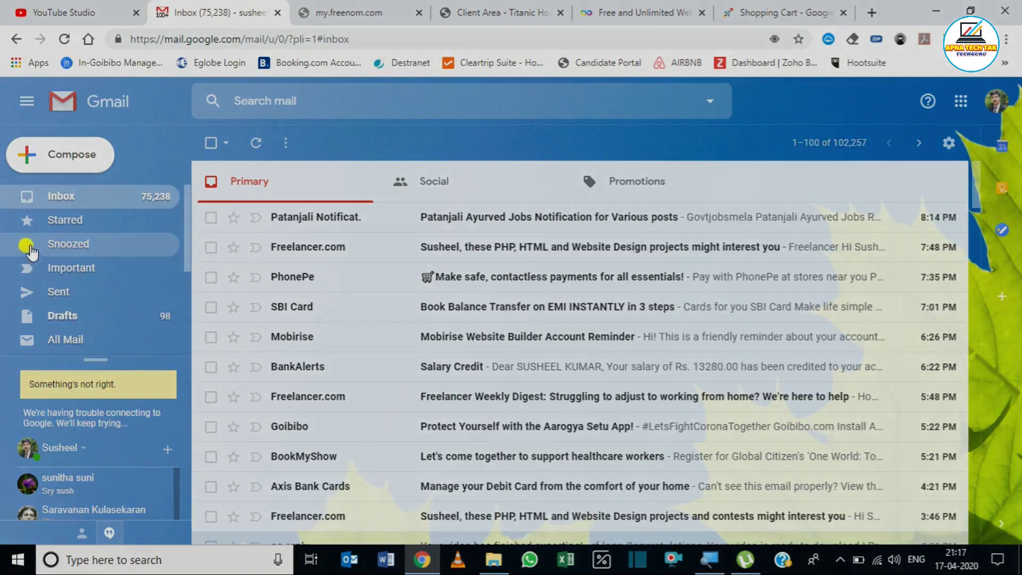